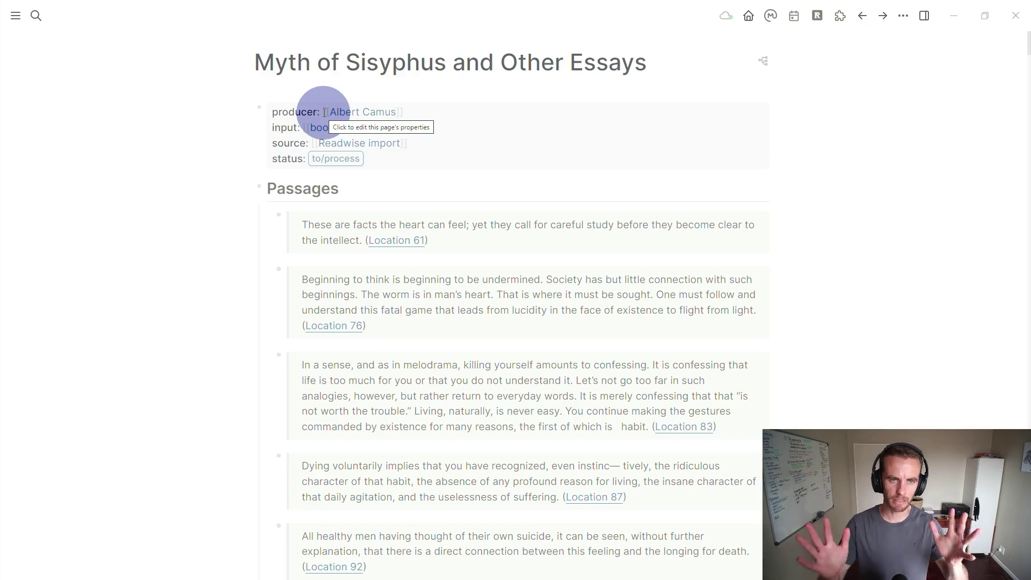
Add a tags property to the page properties with links to the absurdism and suicide pages.
{"action": "left_click", "coordinate": [391, 156]}
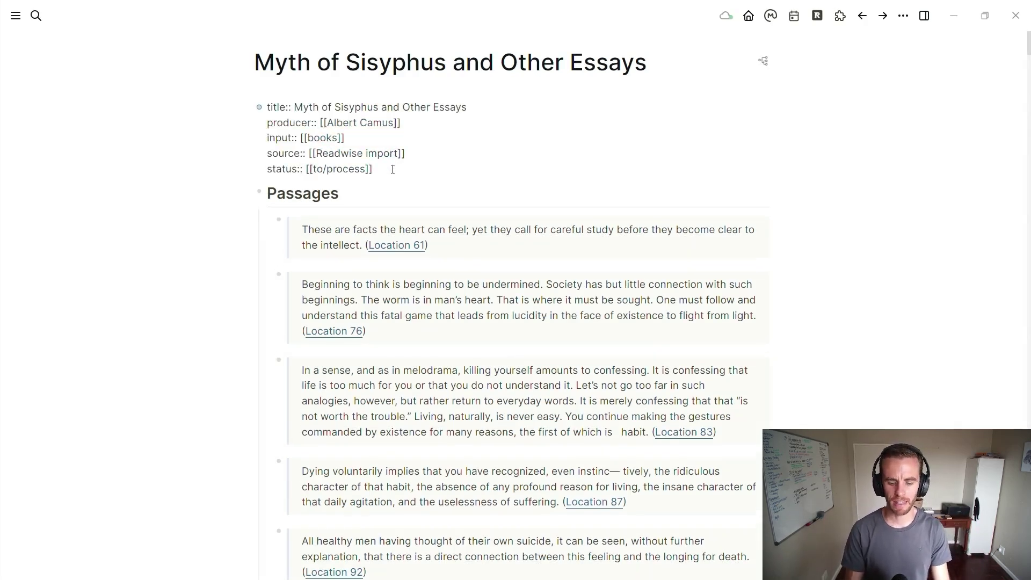
{"action": "key", "text": "Return"}
{"action": "type", "text": "tags:: "}
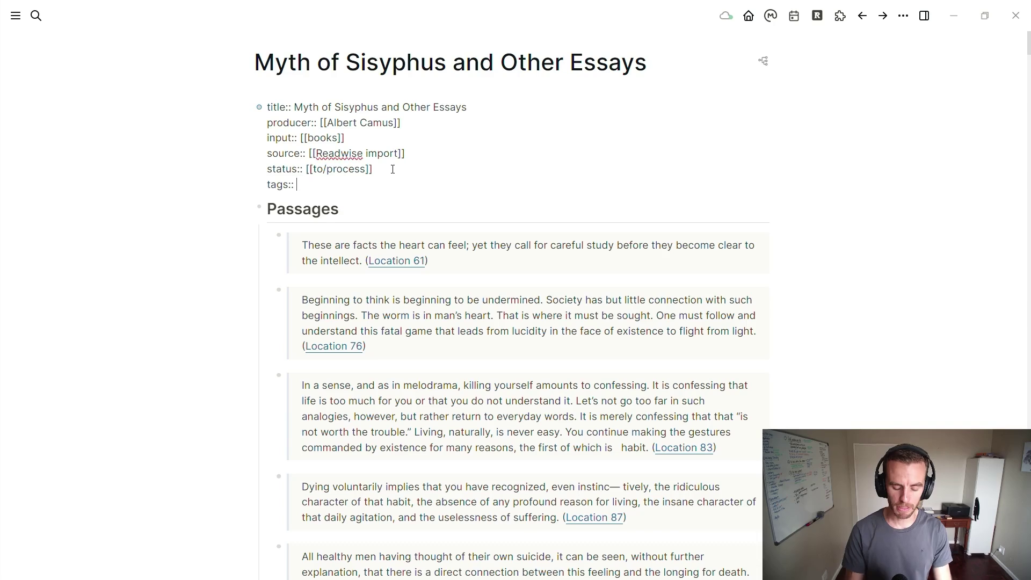
{"action": "type", "text": "[["}
{"action": "type", "text": "absurdi"}
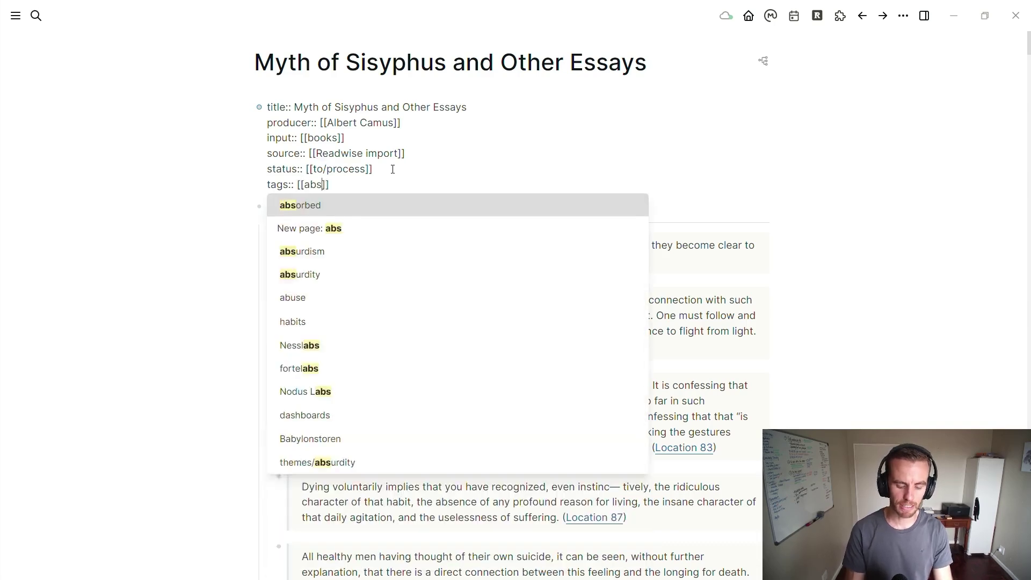
{"action": "key", "text": "Return"}
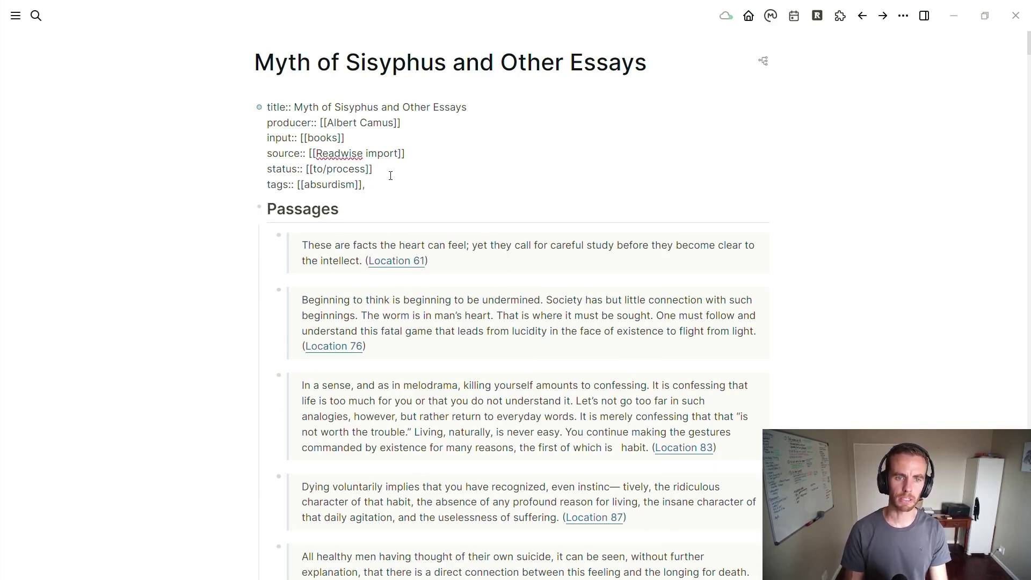
{"action": "type", "text": ", [[sui"}
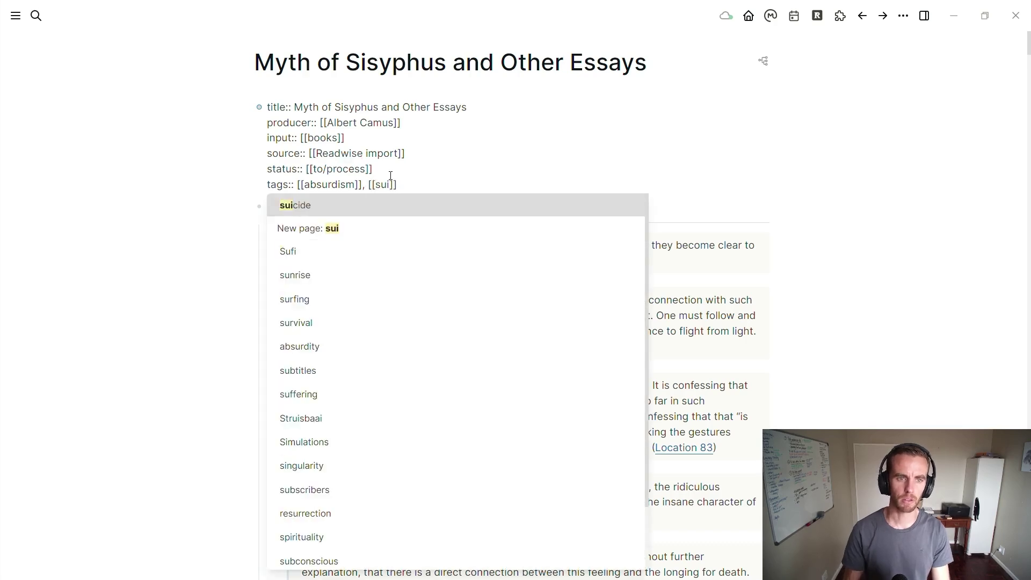
{"action": "key", "text": "Return"}
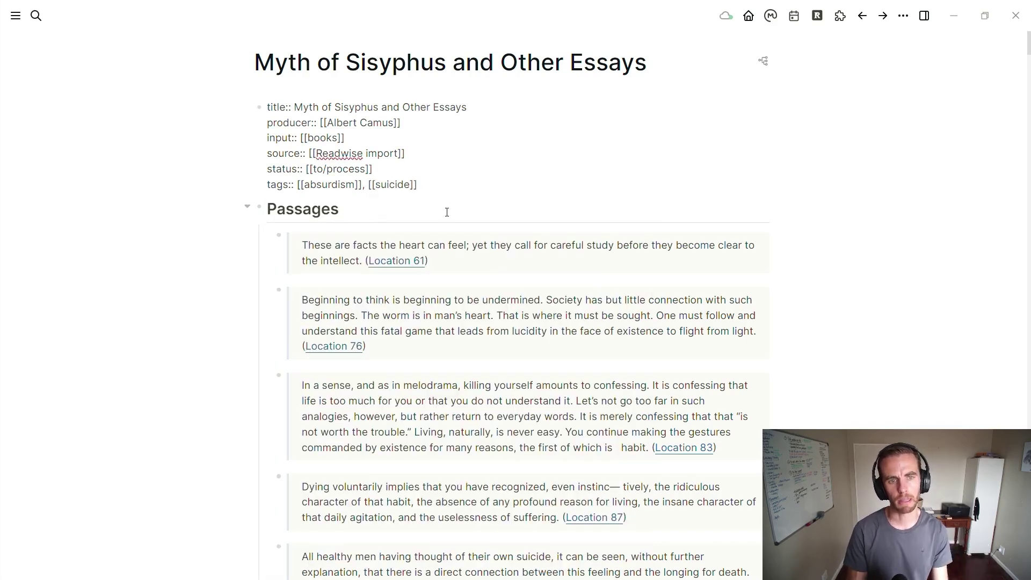
{"action": "left_click", "coordinate": [442, 210]}
{"action": "key", "text": "Escape"}
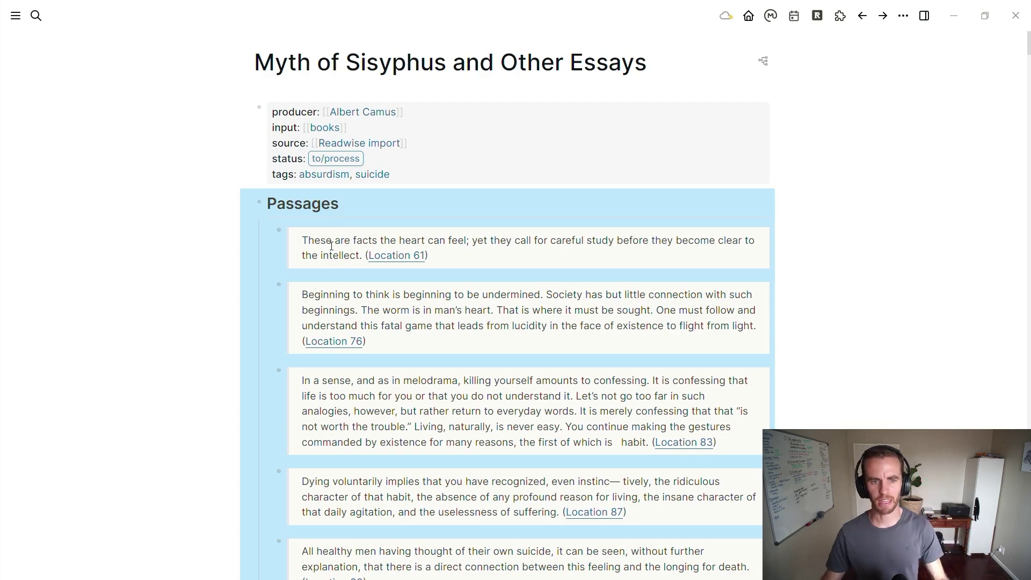
Turn the opening word "Kierkegaard" in the Location 498 passage into a page link.
{"action": "left_click", "coordinate": [318, 238]}
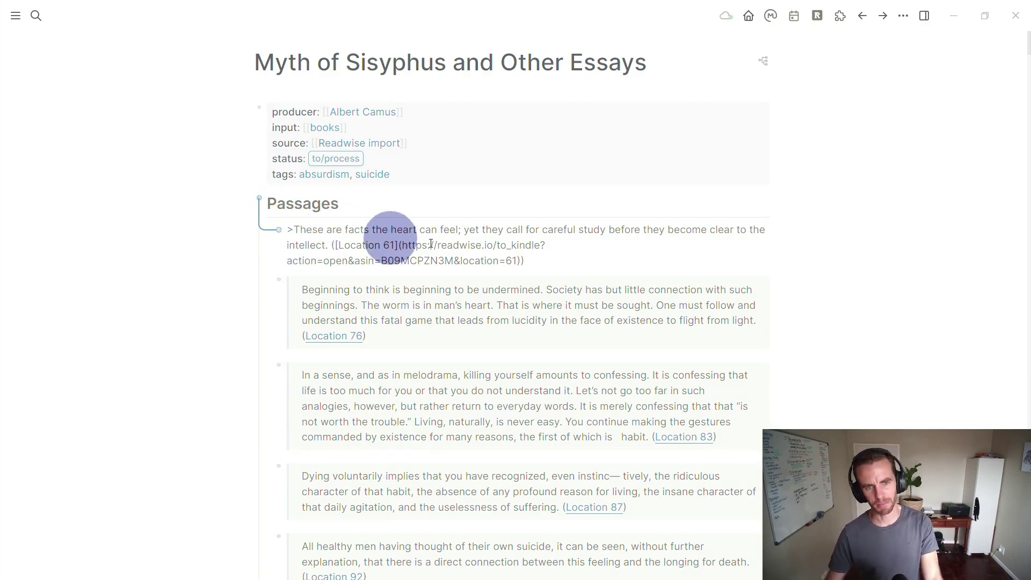
{"action": "left_click", "coordinate": [523, 260]}
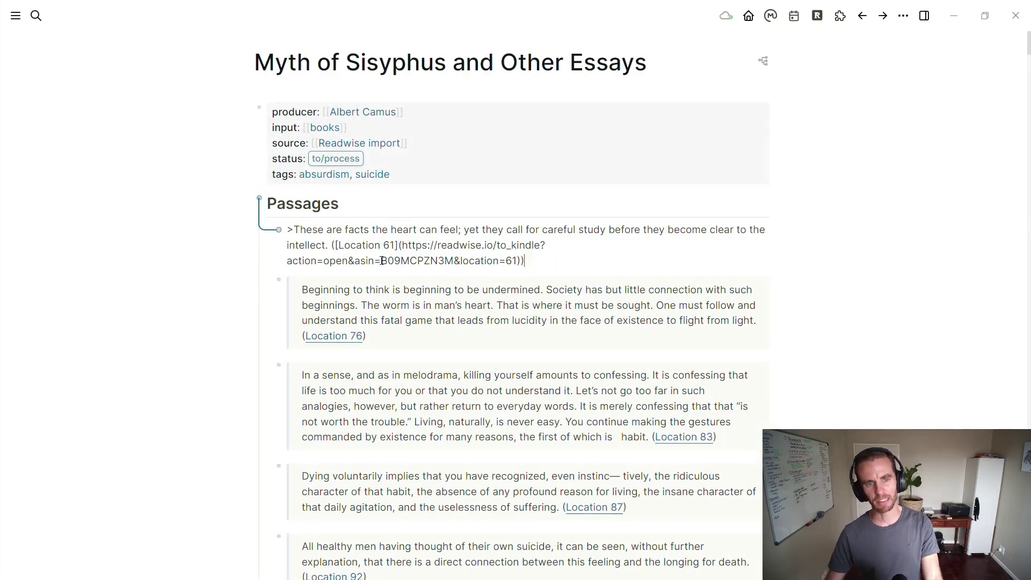
{"action": "scroll", "coordinate": [382, 260], "scroll_direction": "down", "scroll_amount": 20}
{"action": "scroll", "coordinate": [642, 350], "scroll_direction": "down", "scroll_amount": 3}
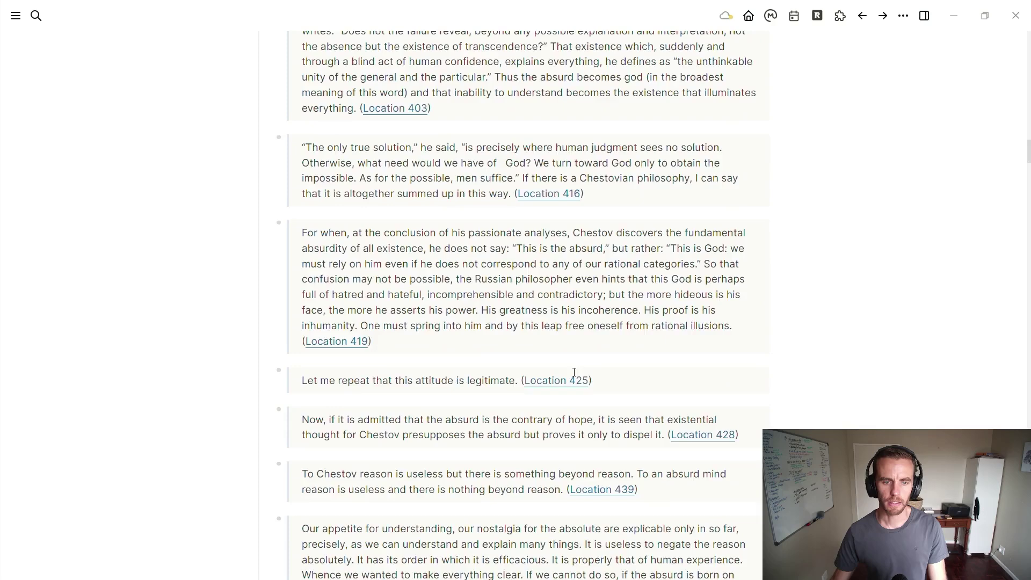
{"action": "scroll", "coordinate": [574, 371], "scroll_direction": "down", "scroll_amount": 12}
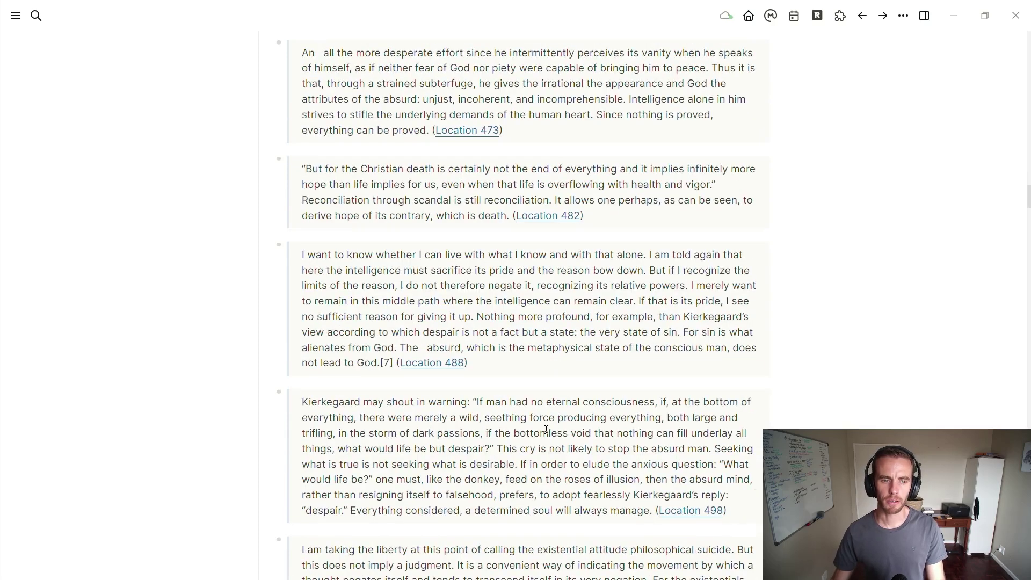
{"action": "left_click", "coordinate": [369, 404]}
{"action": "left_click_drag", "start_coordinate": [351, 391], "coordinate": [295, 392]}
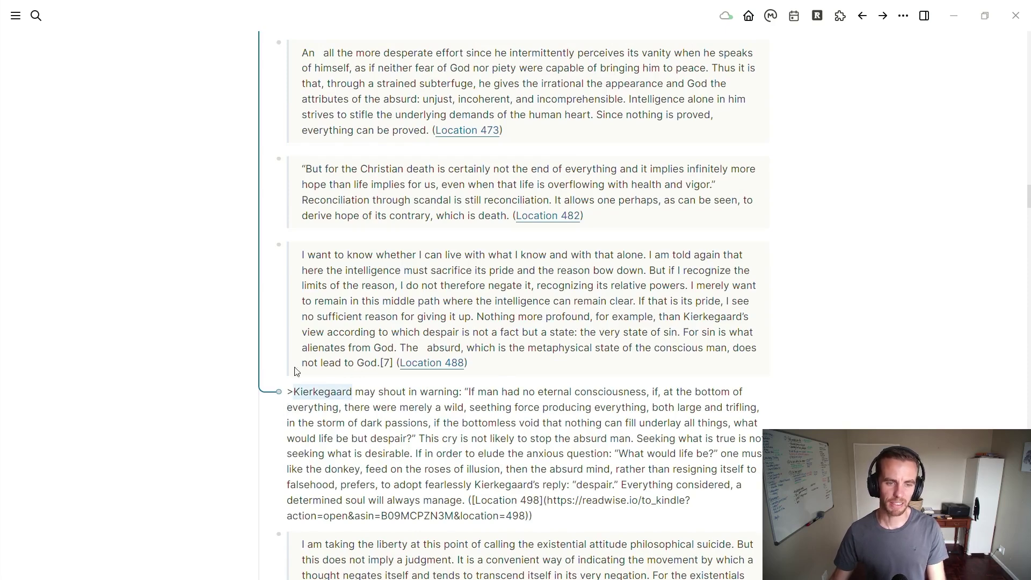
{"action": "type", "text": "[["}
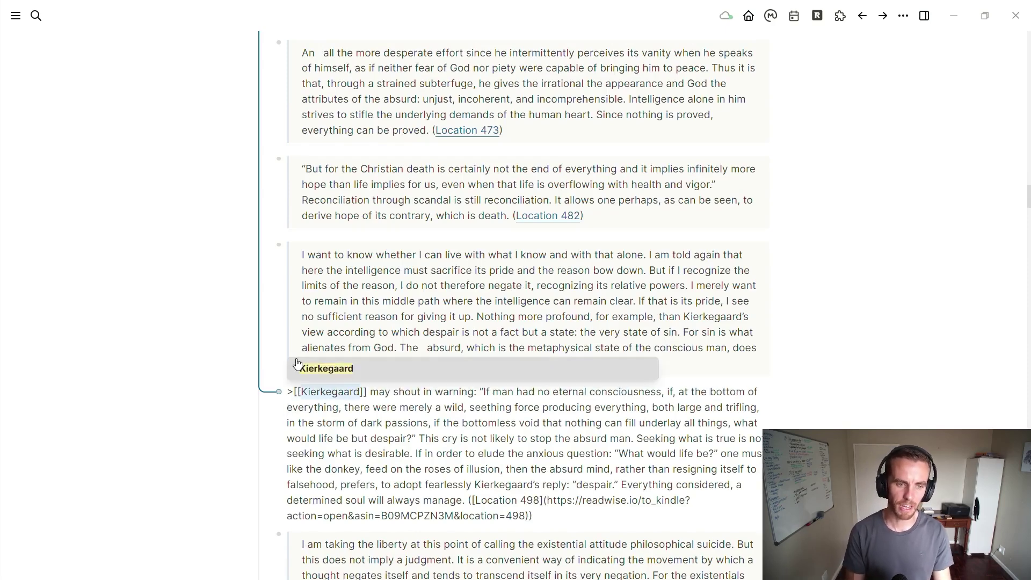
{"action": "left_click", "coordinate": [337, 376]}
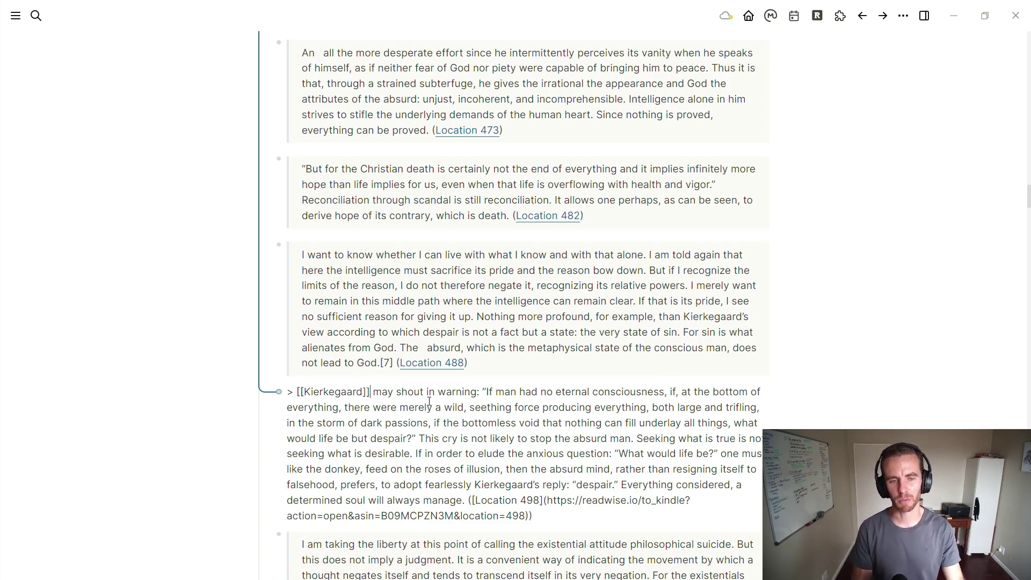
{"action": "key", "text": "Escape"}
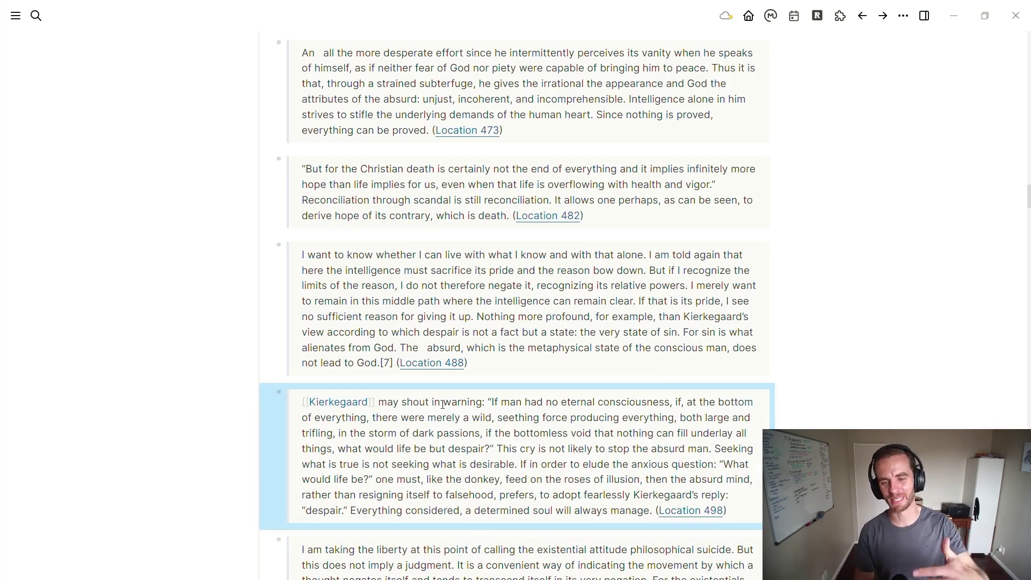
Append the tag #despair to the end of the Location 498 passage.
{"action": "scroll", "coordinate": [443, 404], "scroll_direction": "down", "scroll_amount": 2}
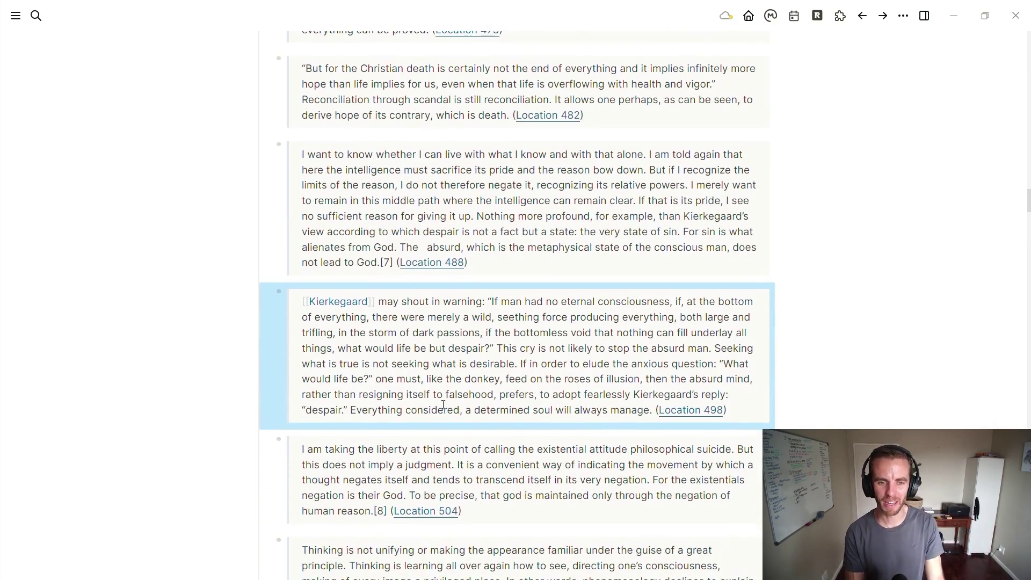
{"action": "left_click", "coordinate": [746, 412]}
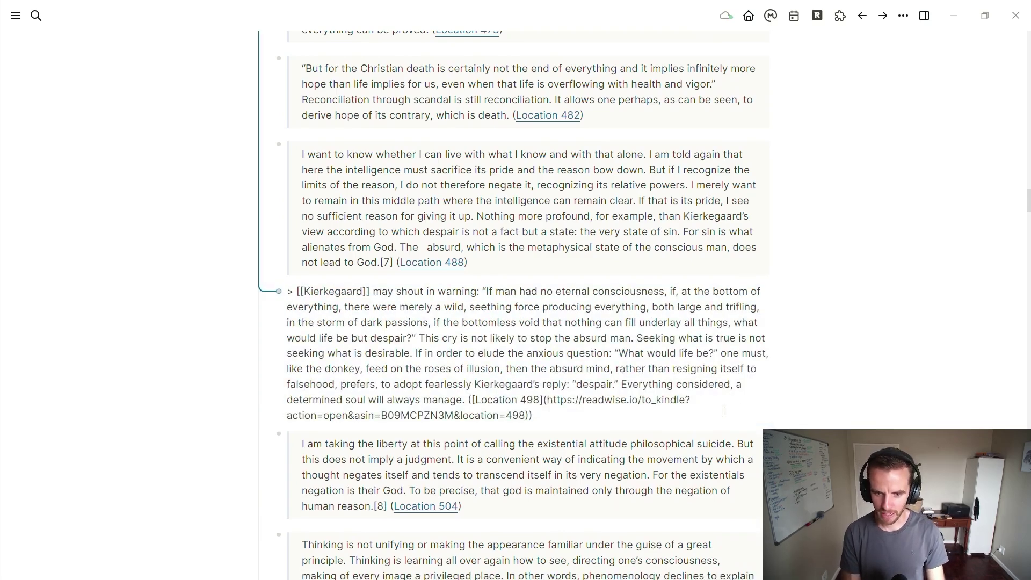
{"action": "type", "text": "#"}
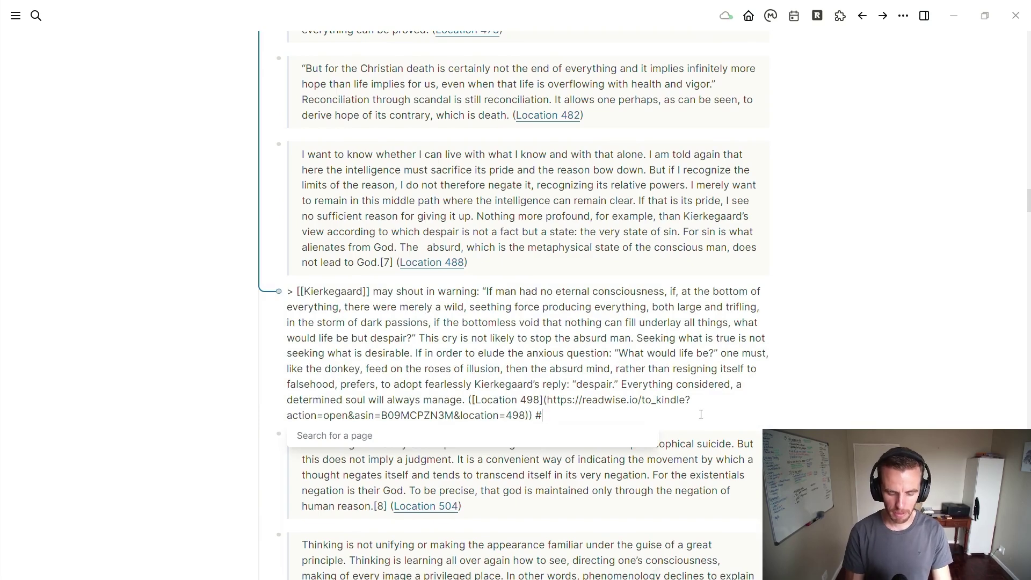
{"action": "type", "text": "despai"}
{"action": "key", "text": "Return"}
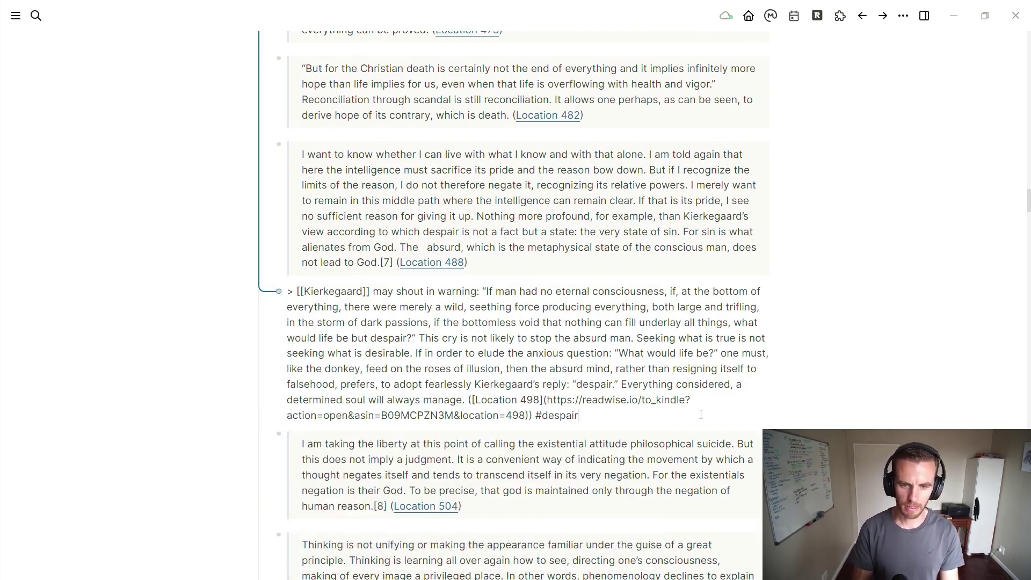
{"action": "key", "text": "Escape"}
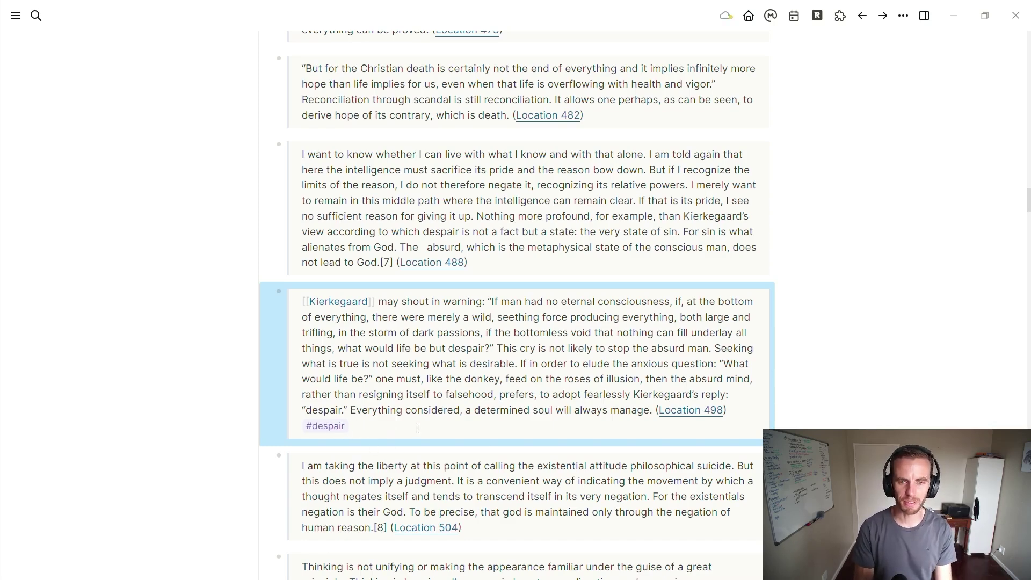
Append the tag #nostalgia to the end of the Location 575 passage about the abstract and religious philosopher.
{"action": "scroll", "coordinate": [425, 430], "scroll_direction": "down", "scroll_amount": 6}
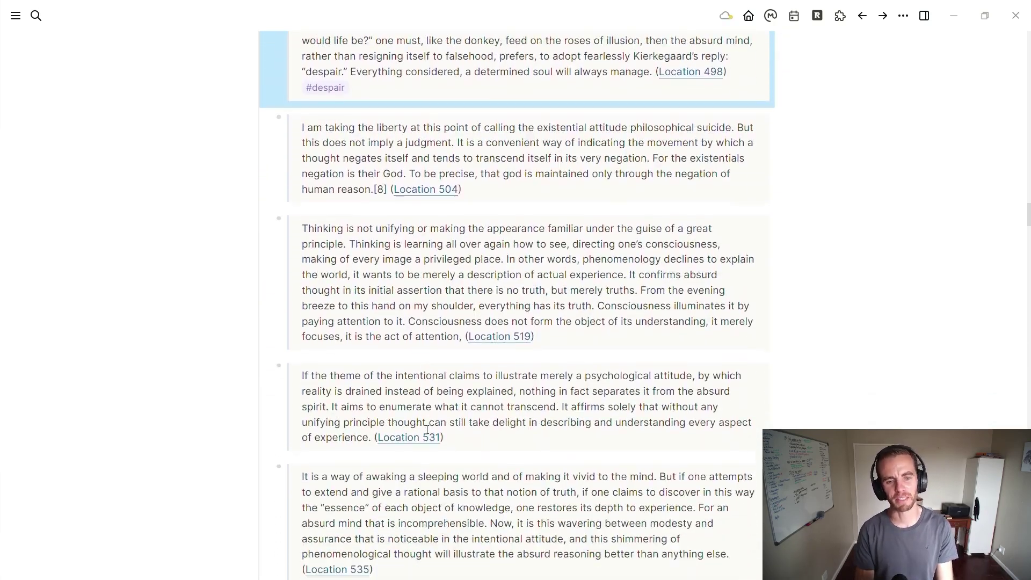
{"action": "scroll", "coordinate": [427, 430], "scroll_direction": "down", "scroll_amount": 3}
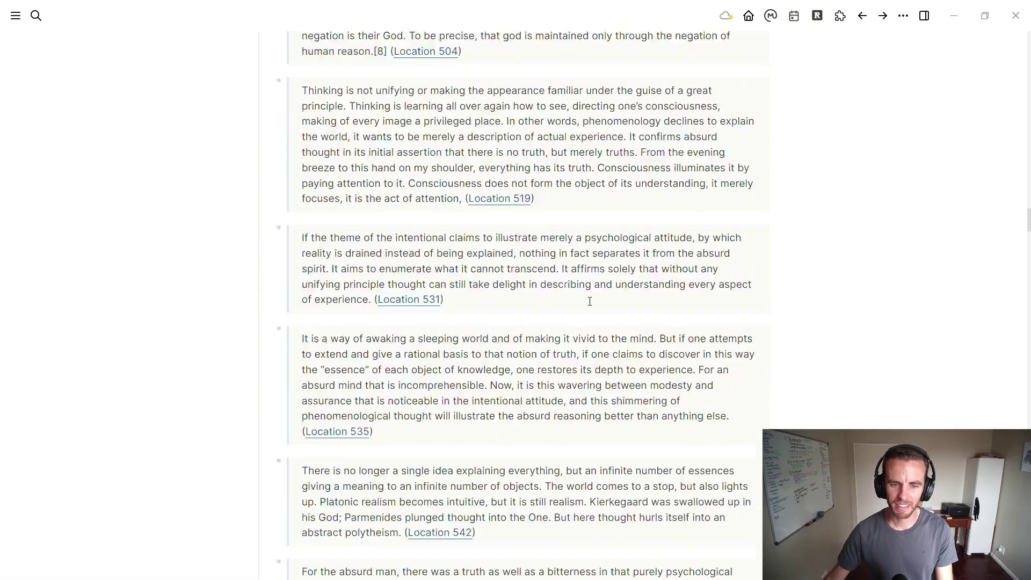
{"action": "scroll", "coordinate": [590, 302], "scroll_direction": "down", "scroll_amount": 5}
{"action": "scroll", "coordinate": [589, 299], "scroll_direction": "down", "scroll_amount": 2}
{"action": "left_click", "coordinate": [638, 275]}
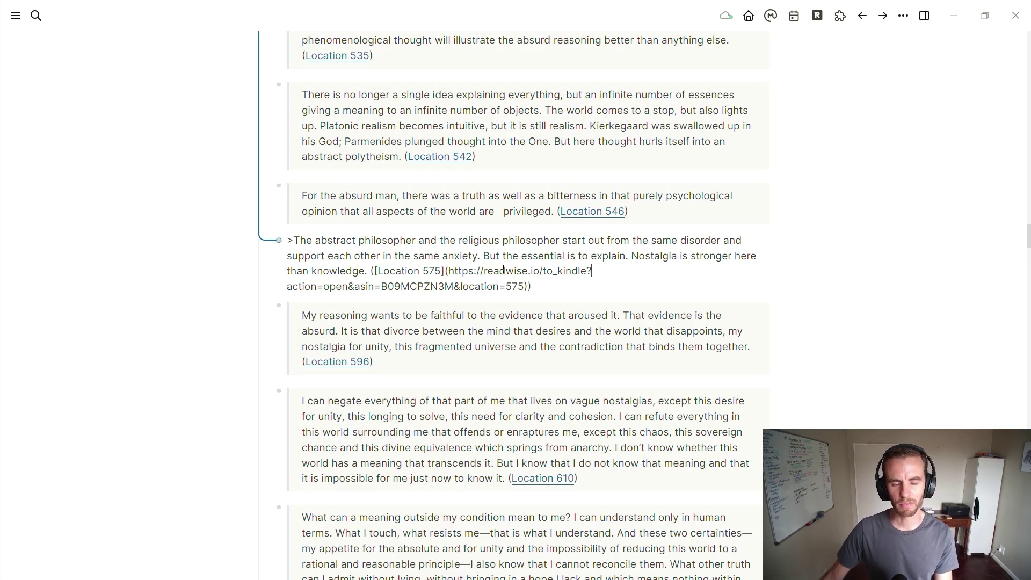
{"action": "left_click", "coordinate": [554, 284]}
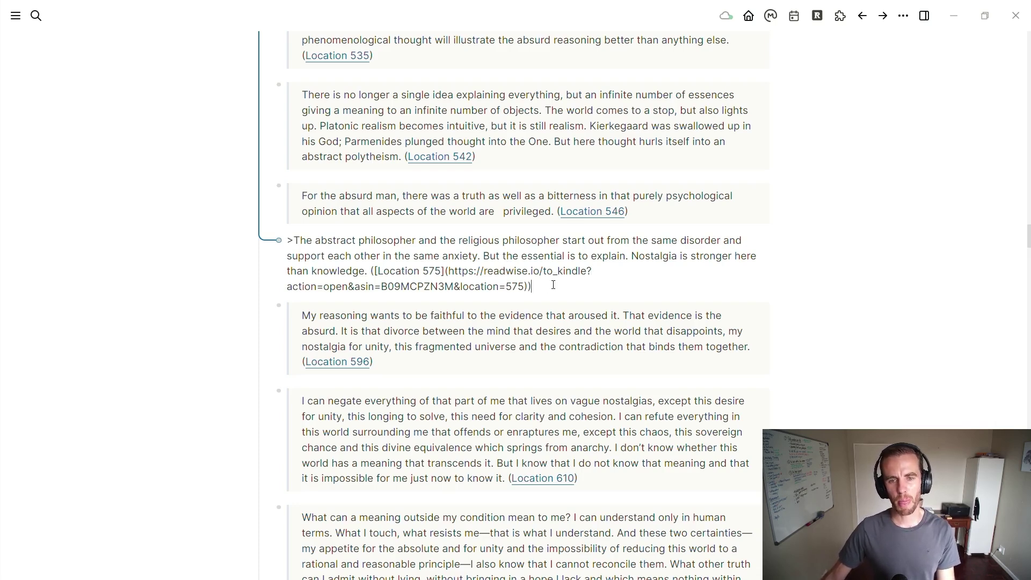
{"action": "type", "text": "#"}
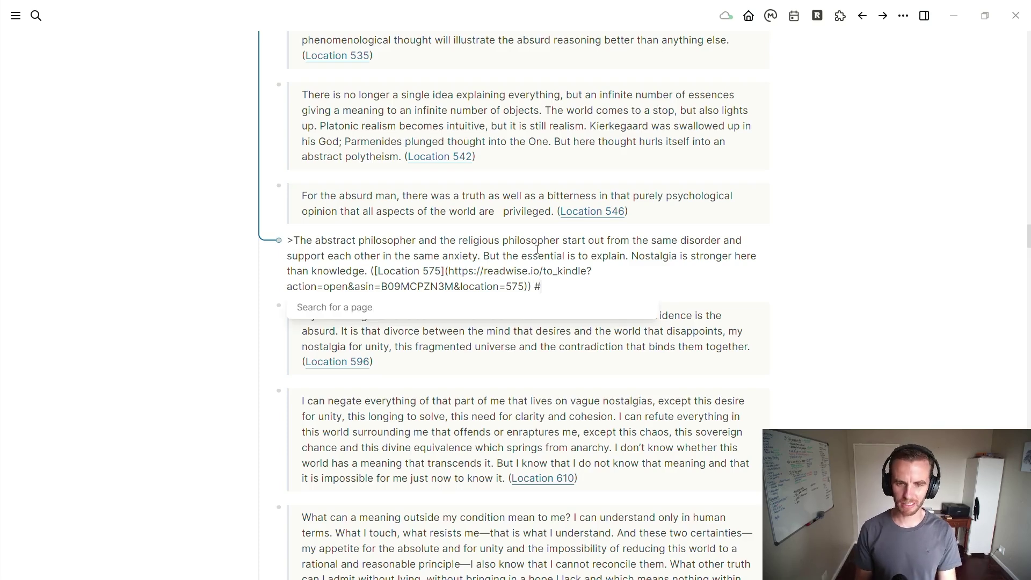
{"action": "type", "text": "nosta"}
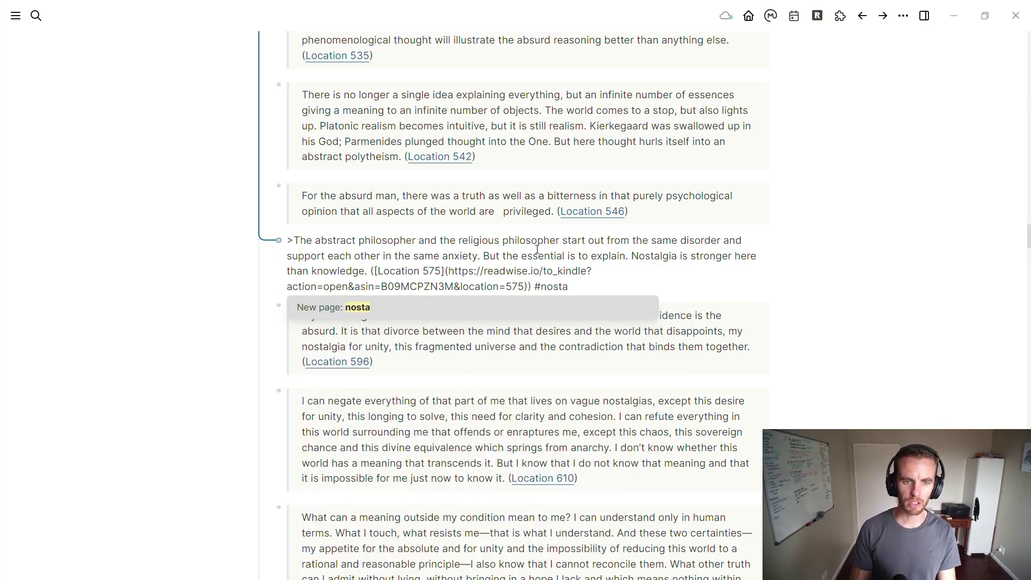
{"action": "type", "text": "lgia"}
{"action": "key", "text": "Return"}
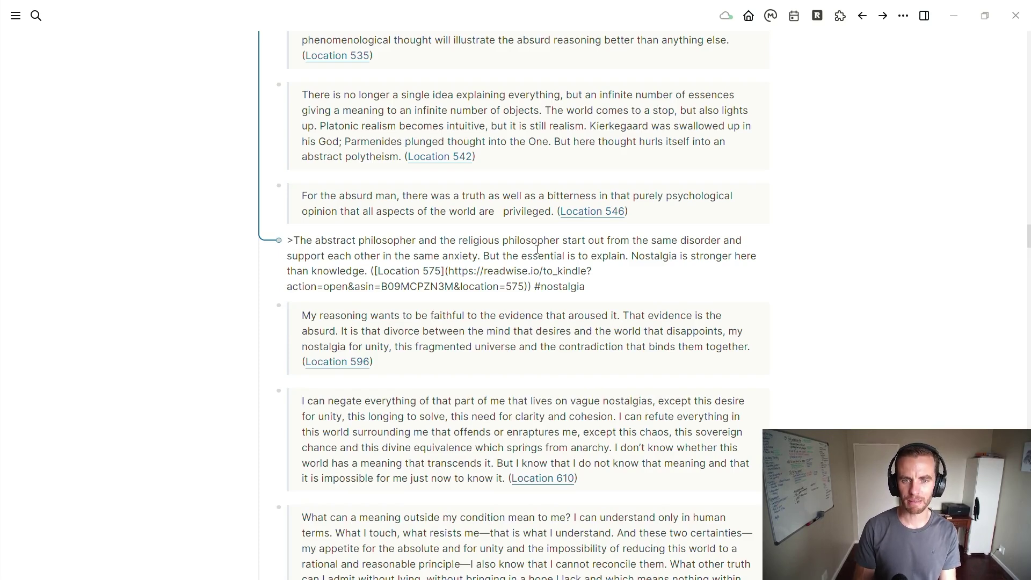
{"action": "key", "text": "Escape"}
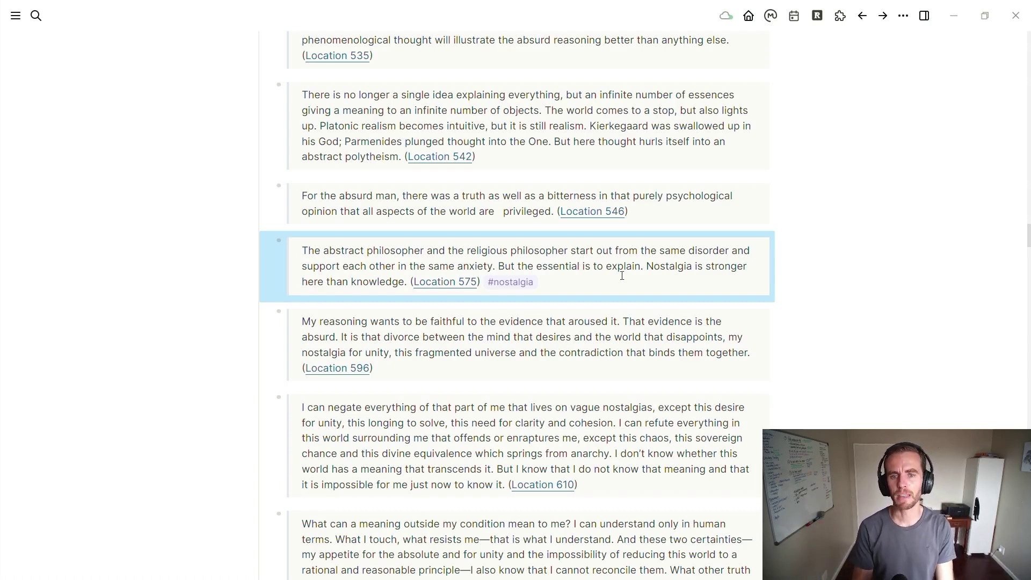
Open the absurdism tag from the page properties in the sidebar and collapse its linked references.
{"action": "scroll", "coordinate": [622, 276], "scroll_direction": "up", "scroll_amount": 20}
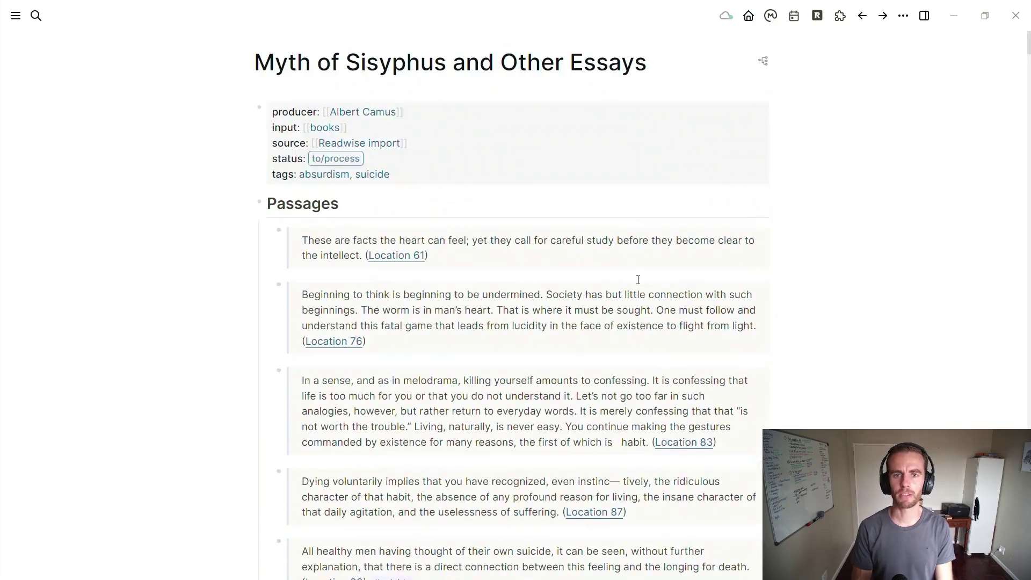
{"action": "left_click", "coordinate": [312, 175], "text": "shift"}
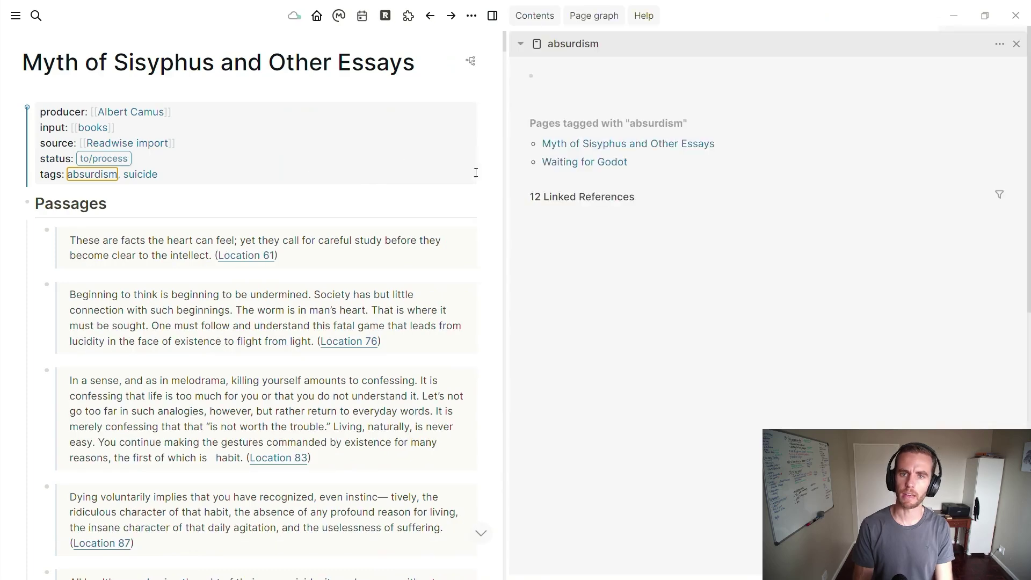
{"action": "left_click", "coordinate": [522, 198]}
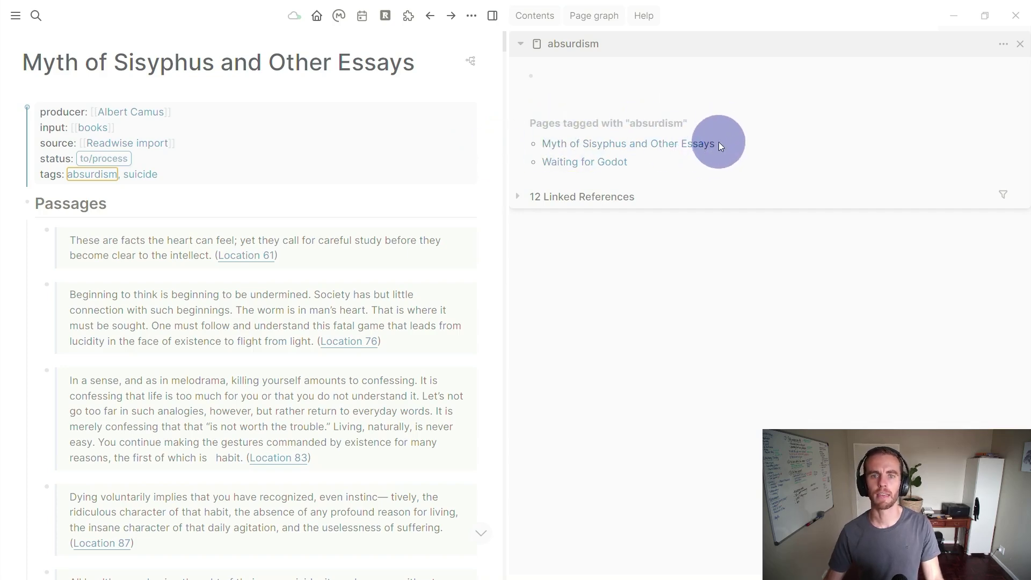
Open the Waiting for Godot page from the pages tagged with absurdism and review its write-up.
{"action": "left_click", "coordinate": [618, 164]}
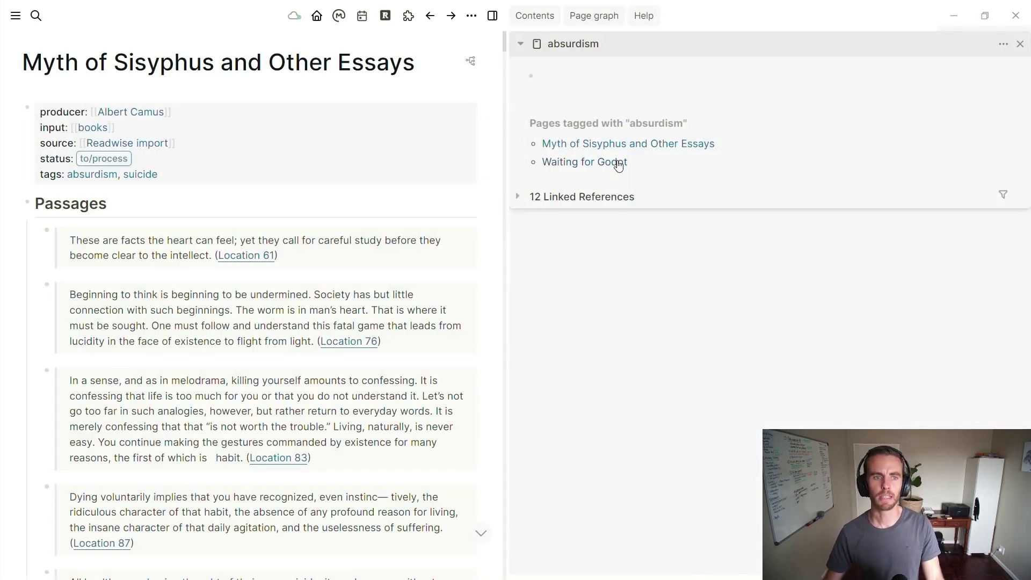
{"action": "scroll", "coordinate": [278, 199], "scroll_direction": "down", "scroll_amount": 3}
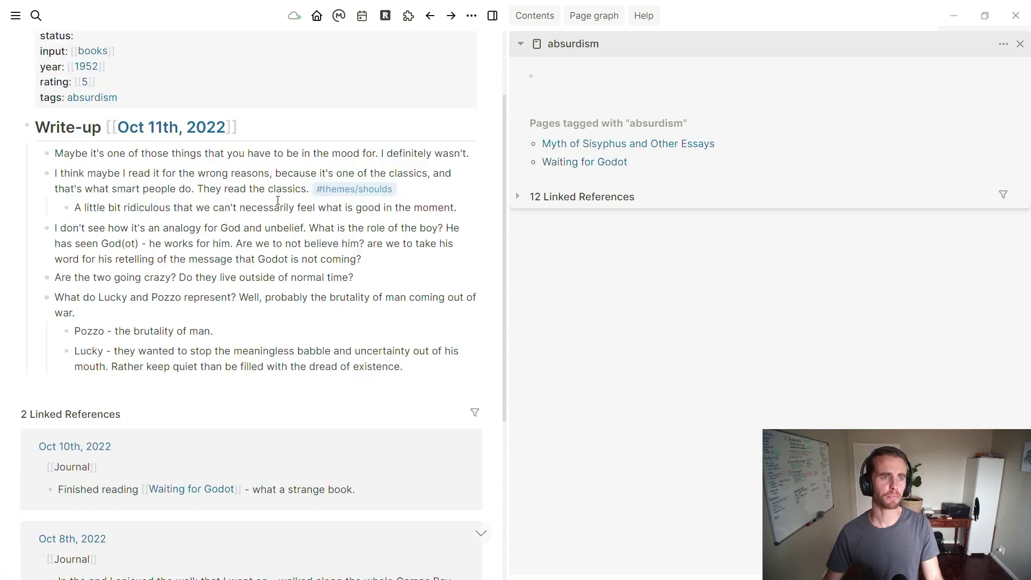
{"action": "scroll", "coordinate": [277, 200], "scroll_direction": "down", "scroll_amount": 1}
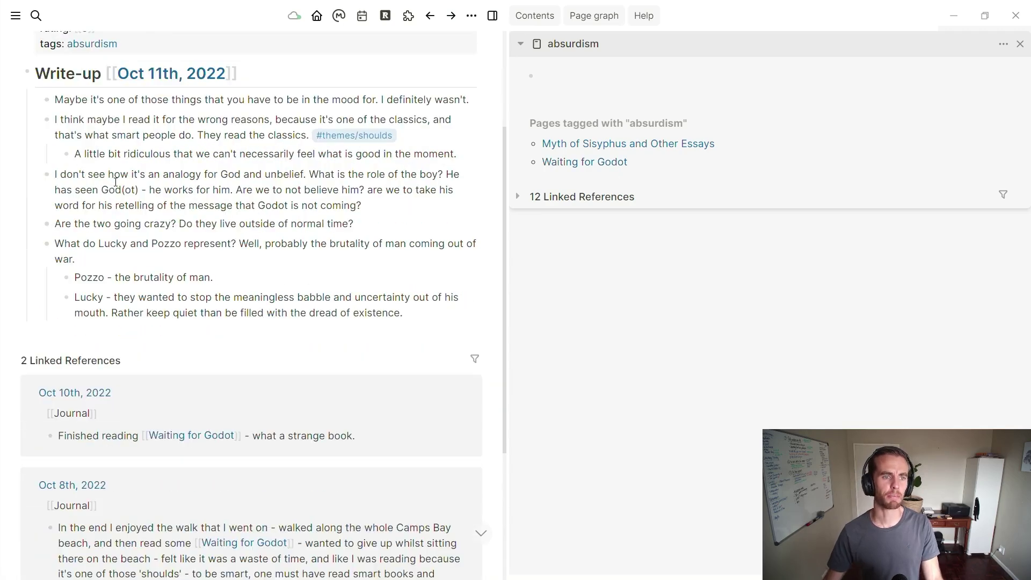
{"action": "scroll", "coordinate": [382, 221], "scroll_direction": "up", "scroll_amount": 1}
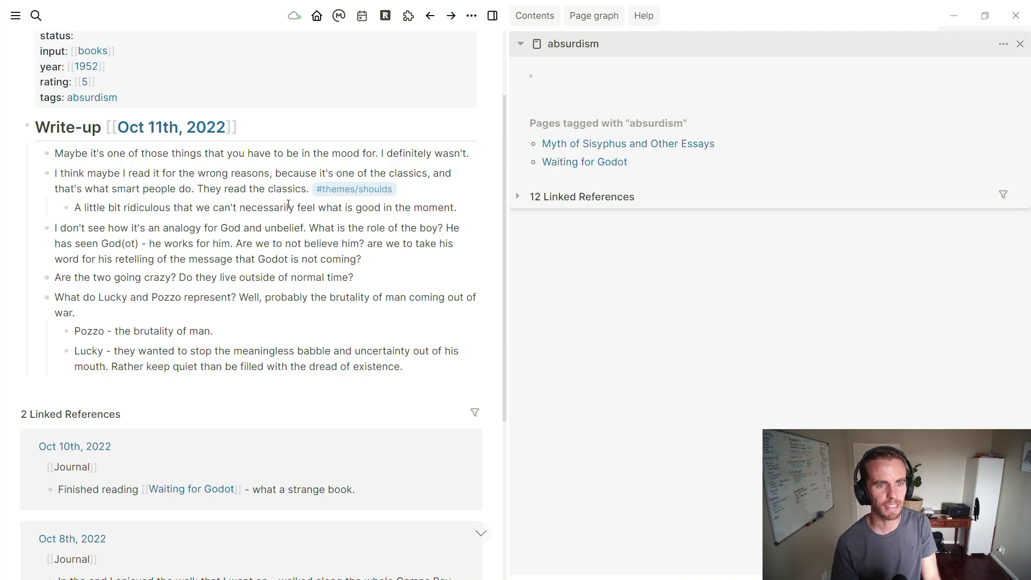
Expand the linked references of the absurdism page in the sidebar and review the entries.
{"action": "scroll", "coordinate": [283, 223], "scroll_direction": "up", "scroll_amount": 2}
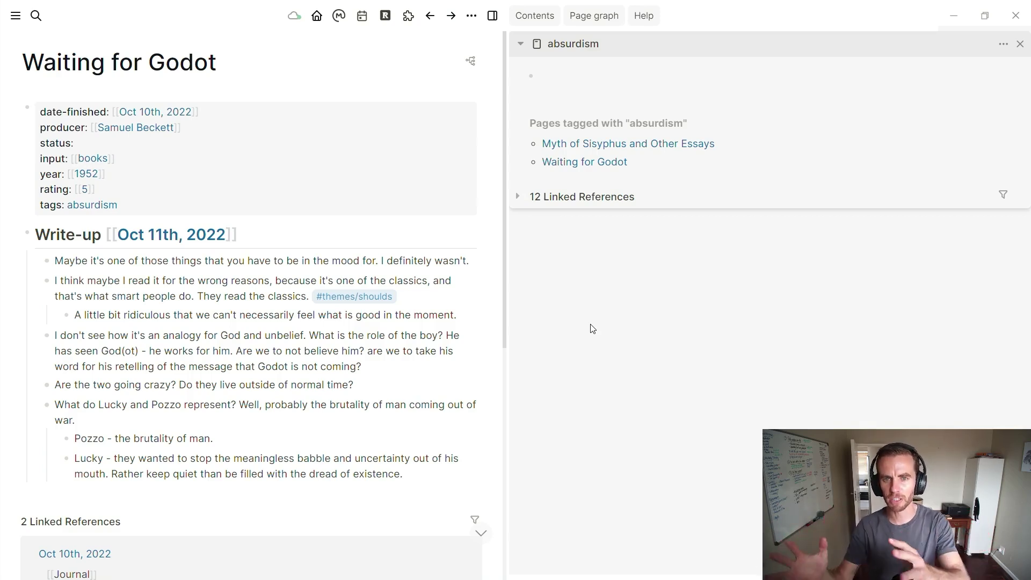
{"action": "left_click", "coordinate": [518, 197]}
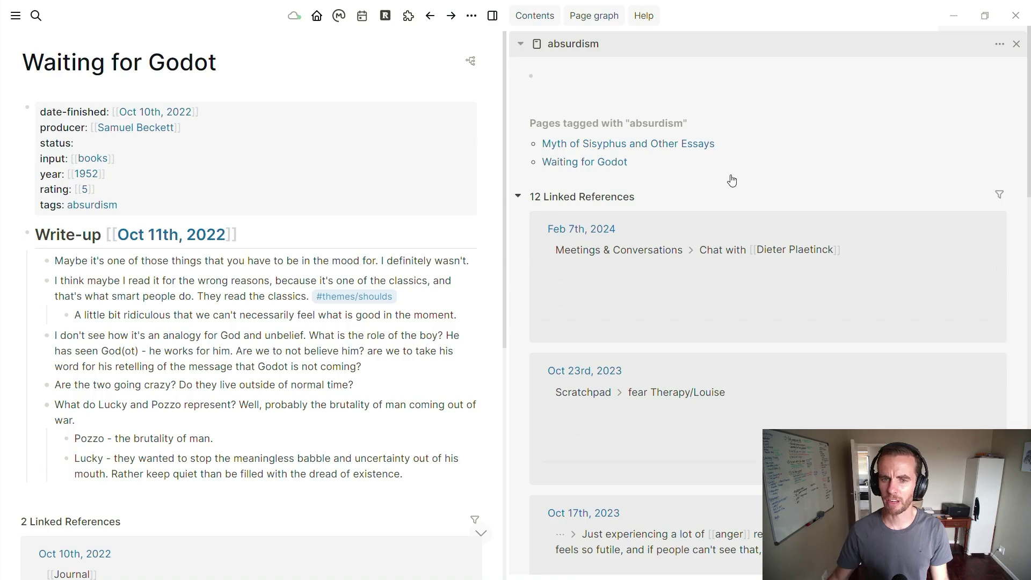
{"action": "scroll", "coordinate": [655, 231], "scroll_direction": "down", "scroll_amount": 1}
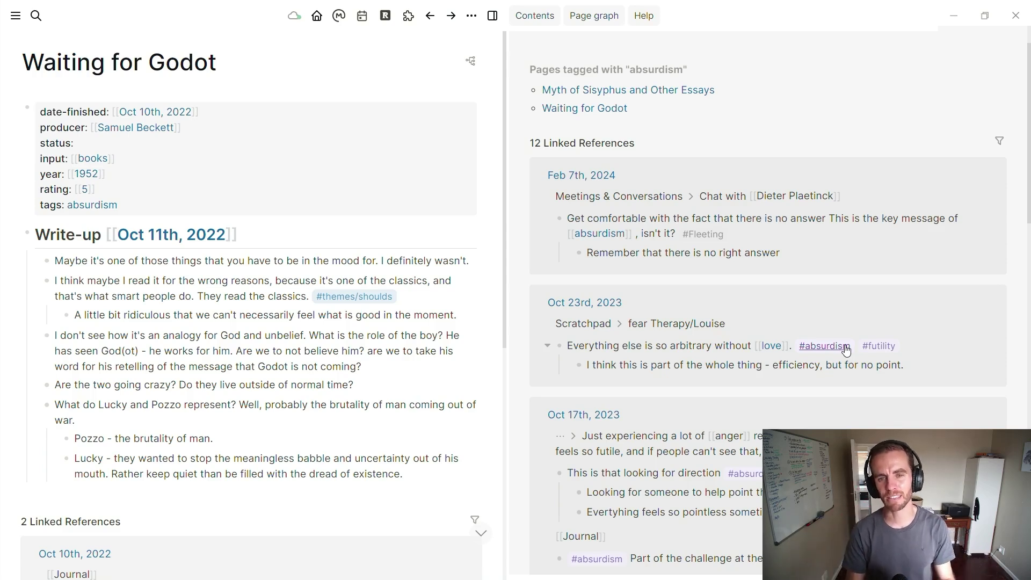
Switch to Tana and open the Myth of Sisyphus and Other Essays (highlights) node from the Inbox.
{"action": "left_click", "coordinate": [326, 294]}
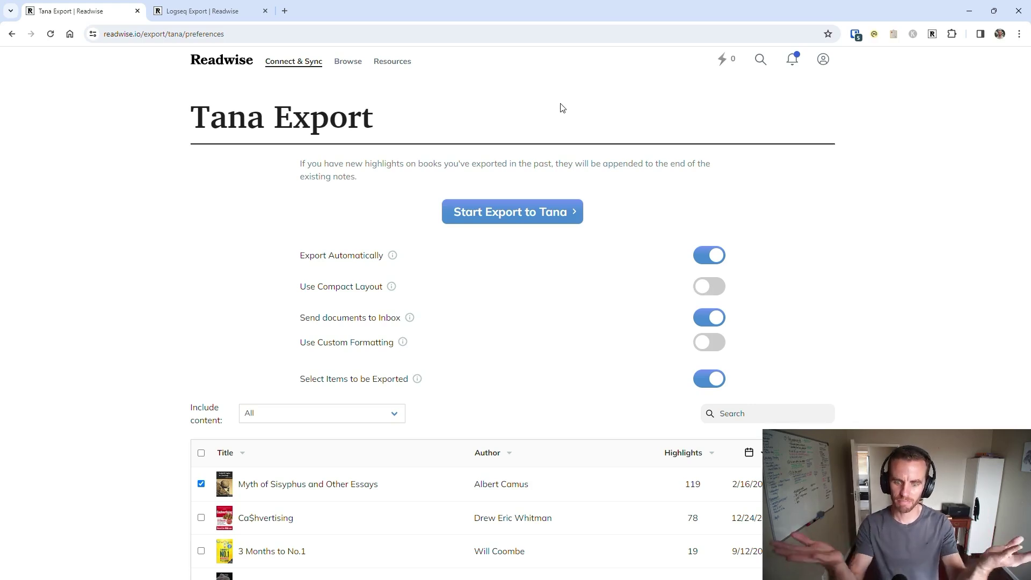
{"action": "key", "text": "alt+Tab"}
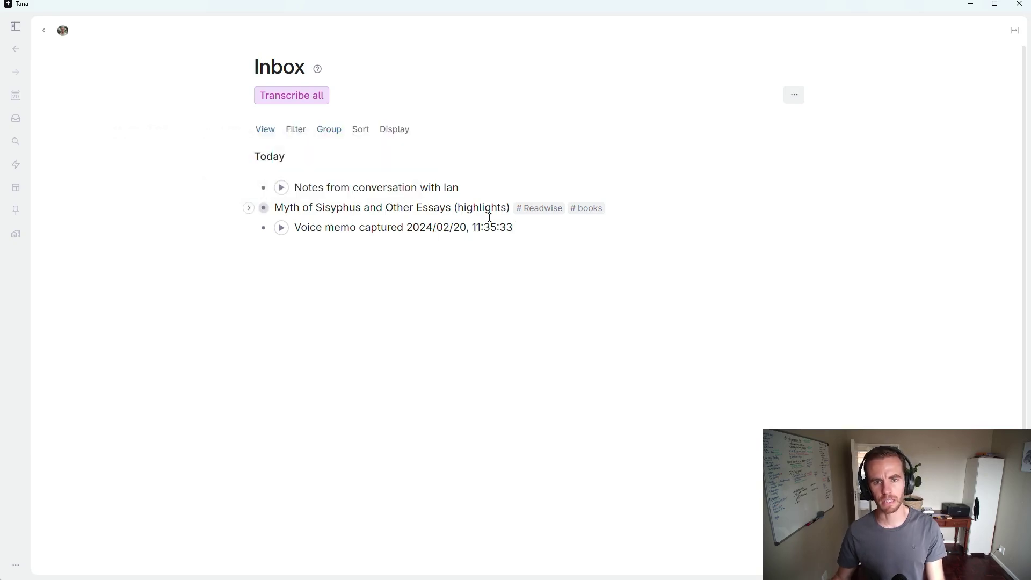
{"action": "left_click", "coordinate": [264, 210]}
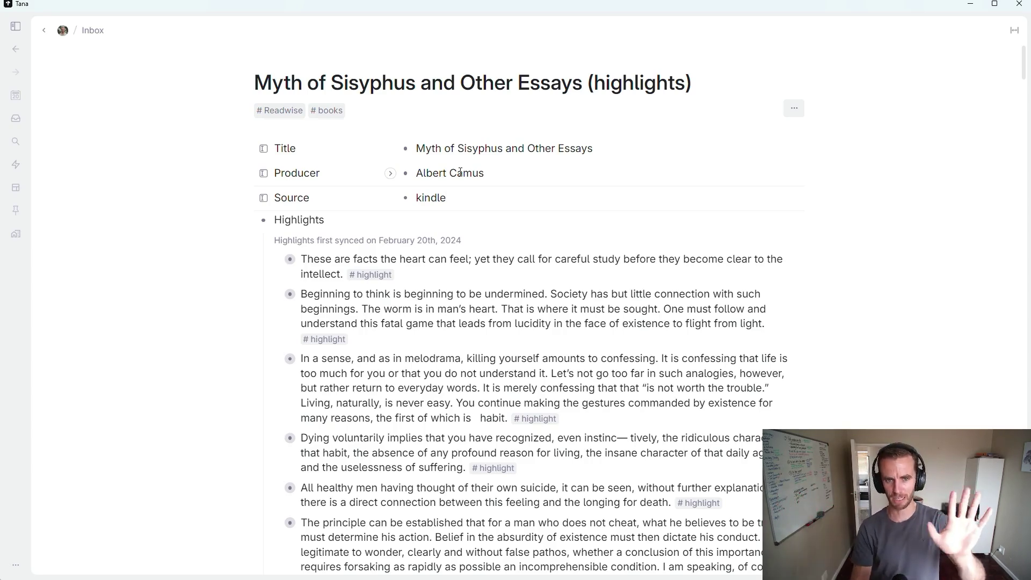
Apply the existing books supertag from the personal workspace to the Myth of Sisyphus and Other Essays (highlights) node.
{"action": "left_click", "coordinate": [723, 85]}
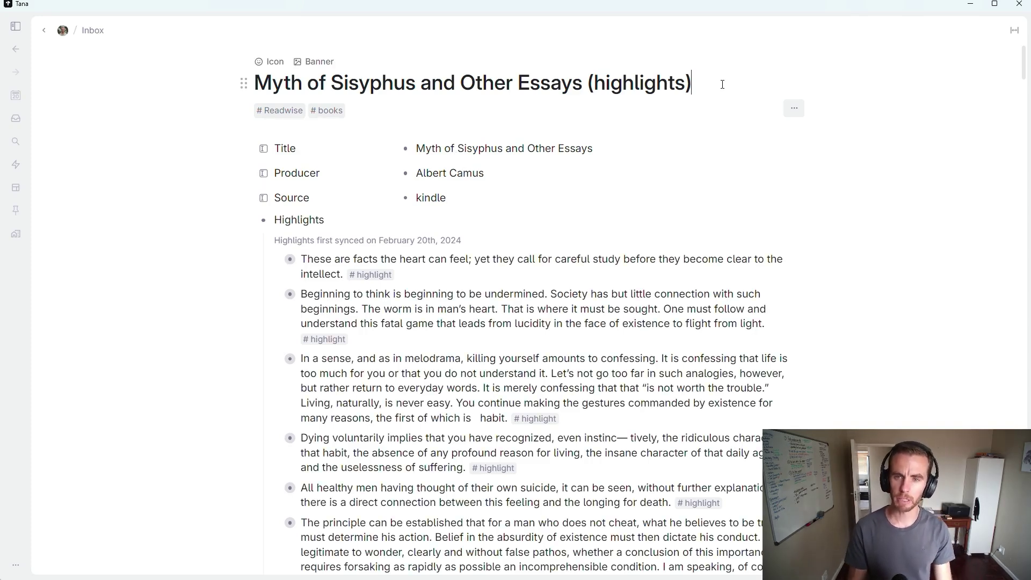
{"action": "type", "text": "#boo"}
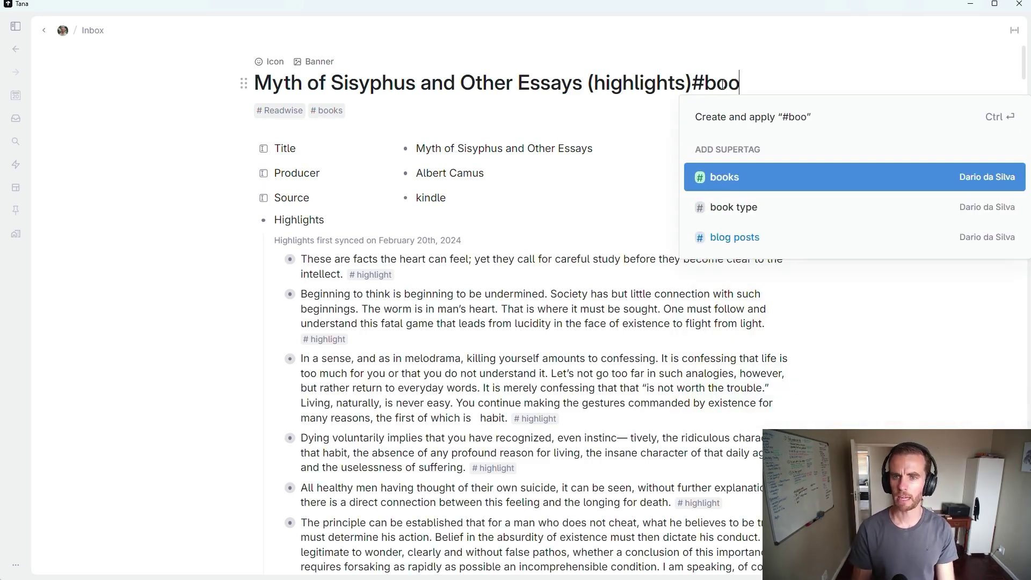
{"action": "key", "text": "Return"}
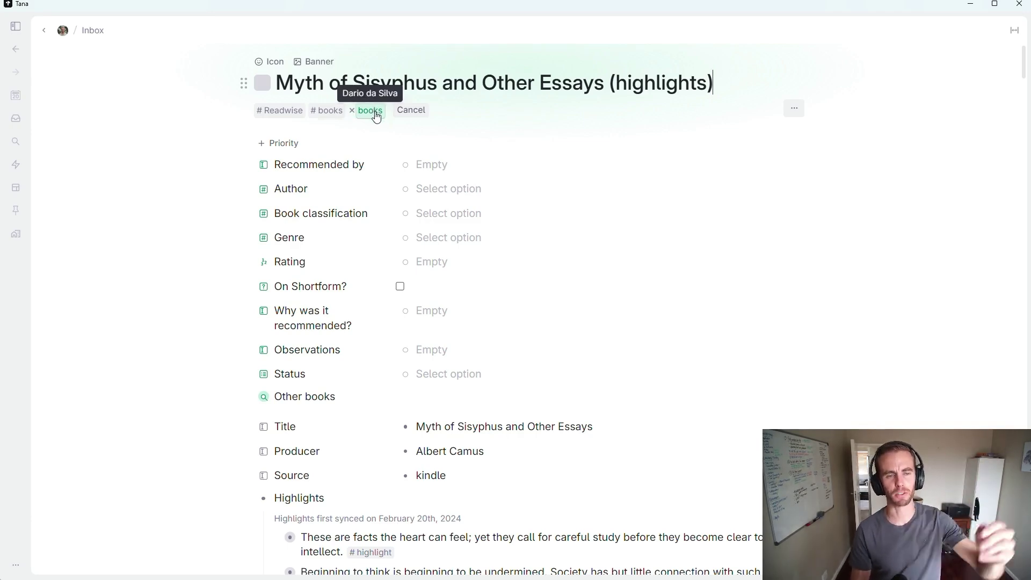
Set the book's Author field to Albert Camus.
{"action": "left_click", "coordinate": [458, 190]}
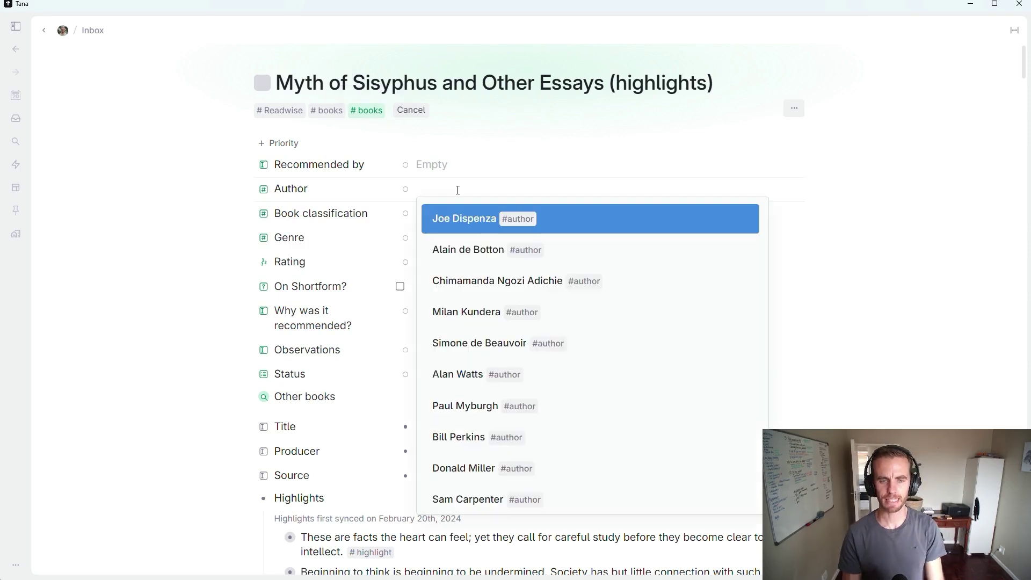
{"action": "type", "text": "Albert"}
{"action": "key", "text": "Return"}
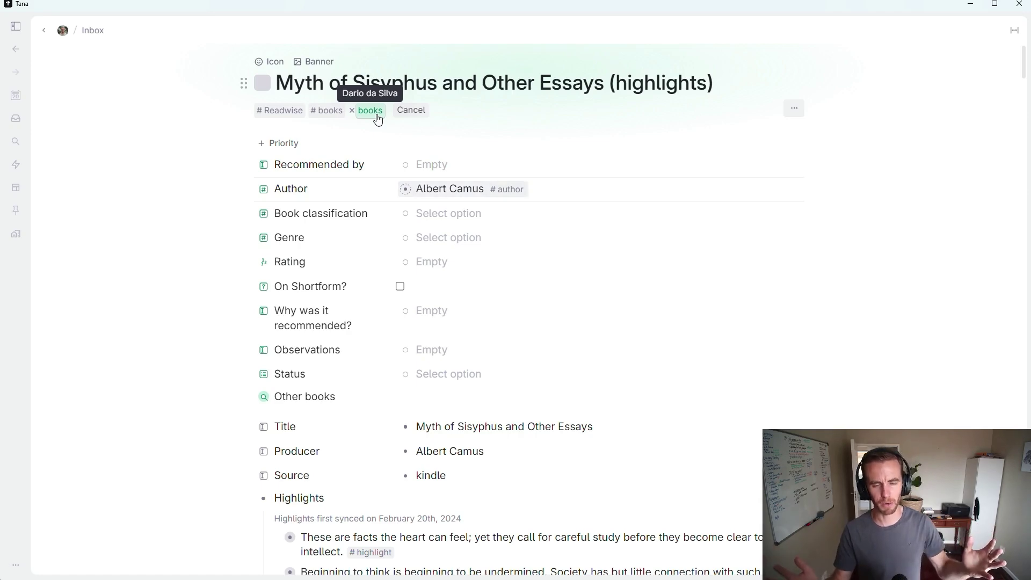
Expand the first highlight, about facts the heart can feel, and examine its Readwise Location and the highlights below.
{"action": "scroll", "coordinate": [484, 224], "scroll_direction": "down", "scroll_amount": 4}
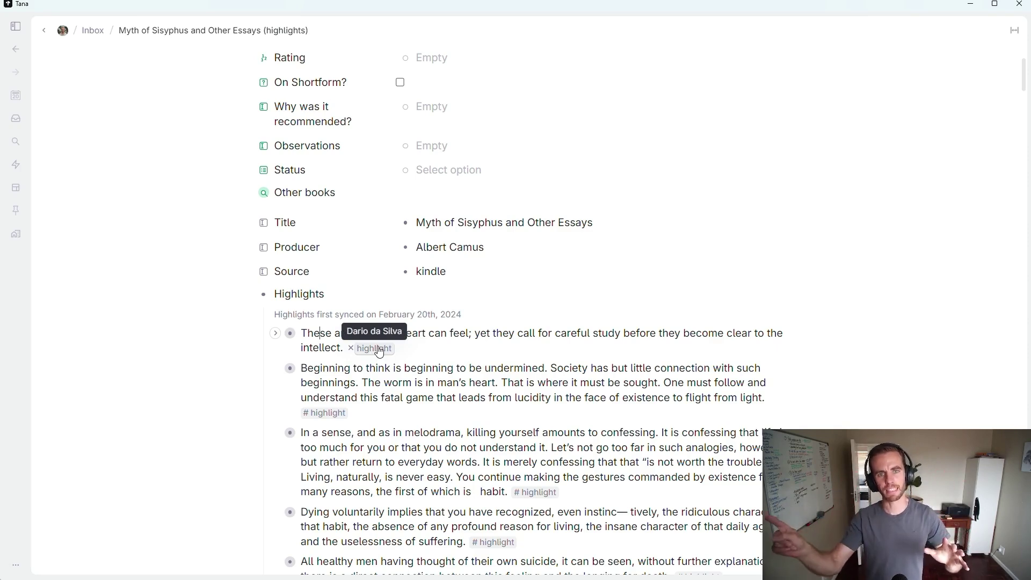
{"action": "left_click", "coordinate": [275, 333]}
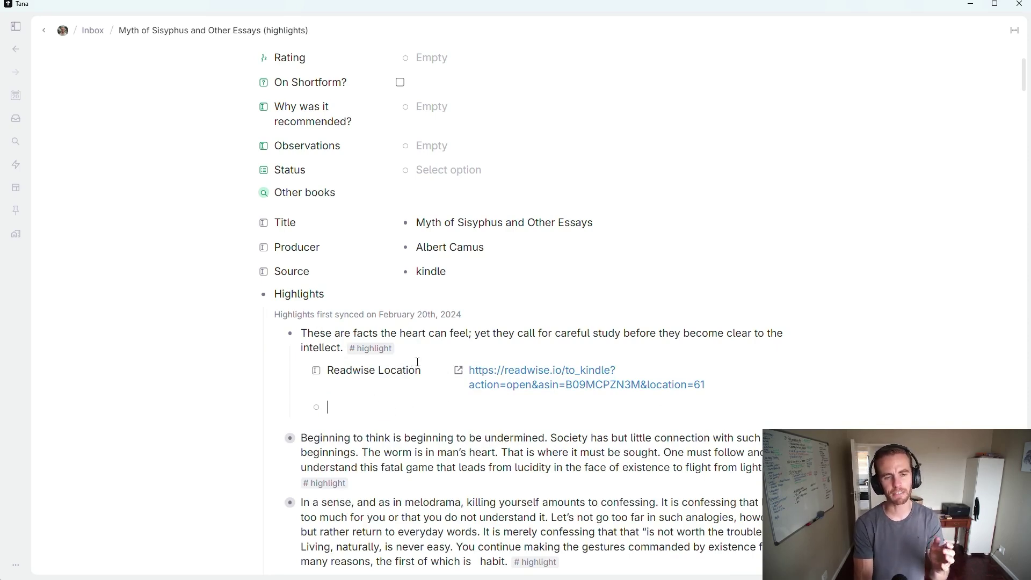
{"action": "scroll", "coordinate": [428, 353], "scroll_direction": "down", "scroll_amount": 1}
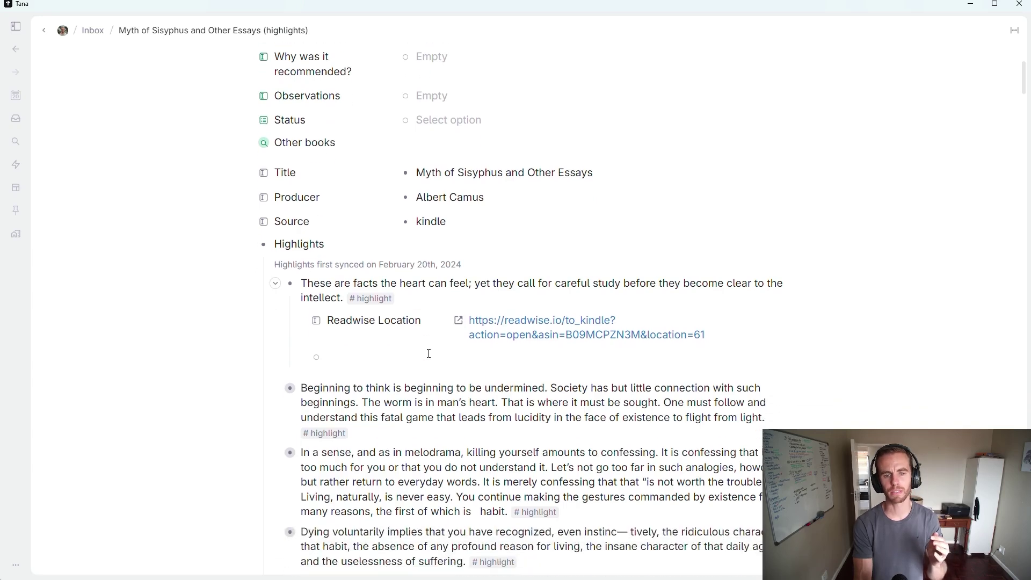
{"action": "scroll", "coordinate": [429, 353], "scroll_direction": "down", "scroll_amount": 3}
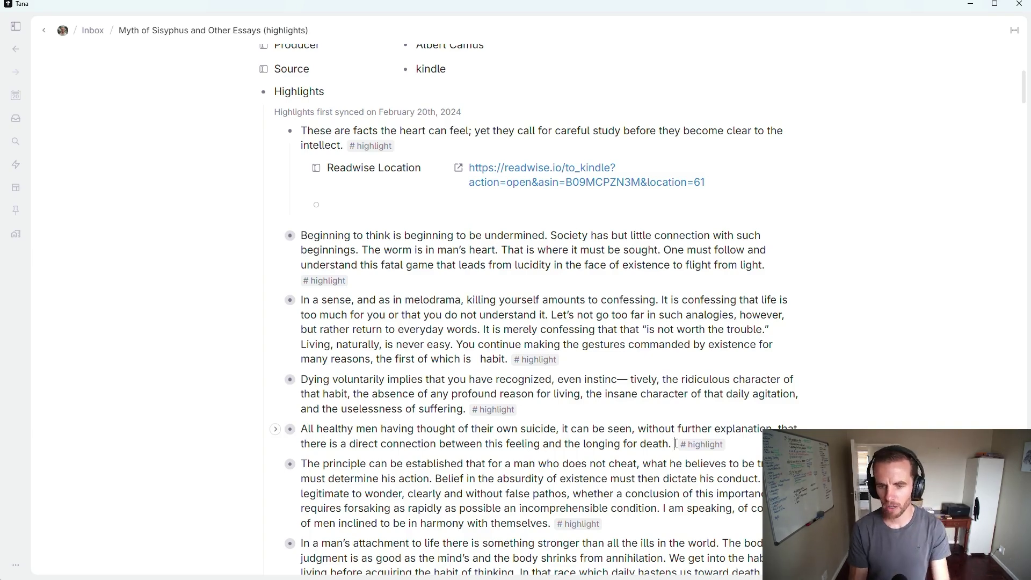
{"action": "type", "text": "#sui"}
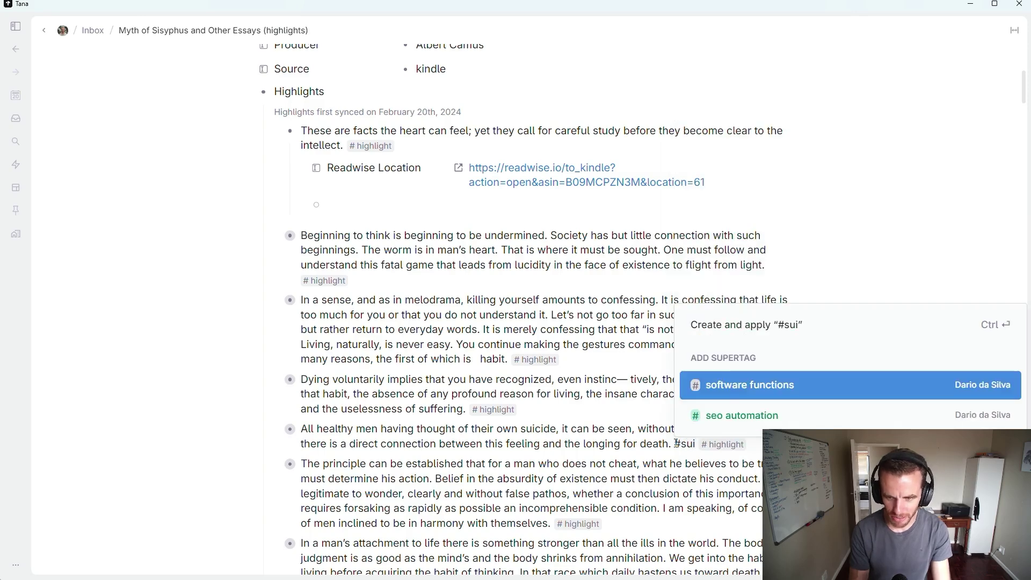
{"action": "type", "text": "cide"}
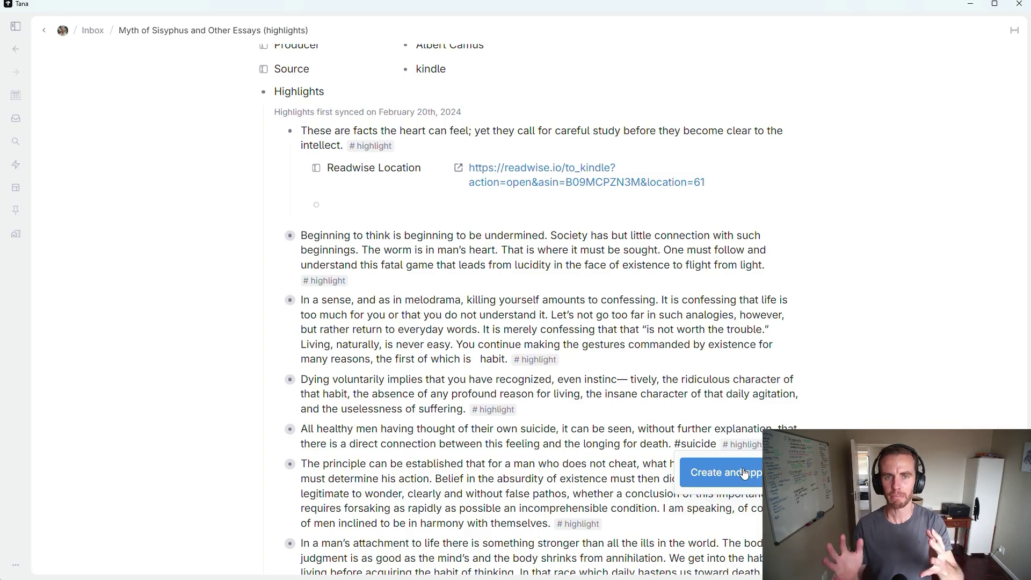
{"action": "key", "text": "Escape"}
{"action": "key", "text": "Escape"}
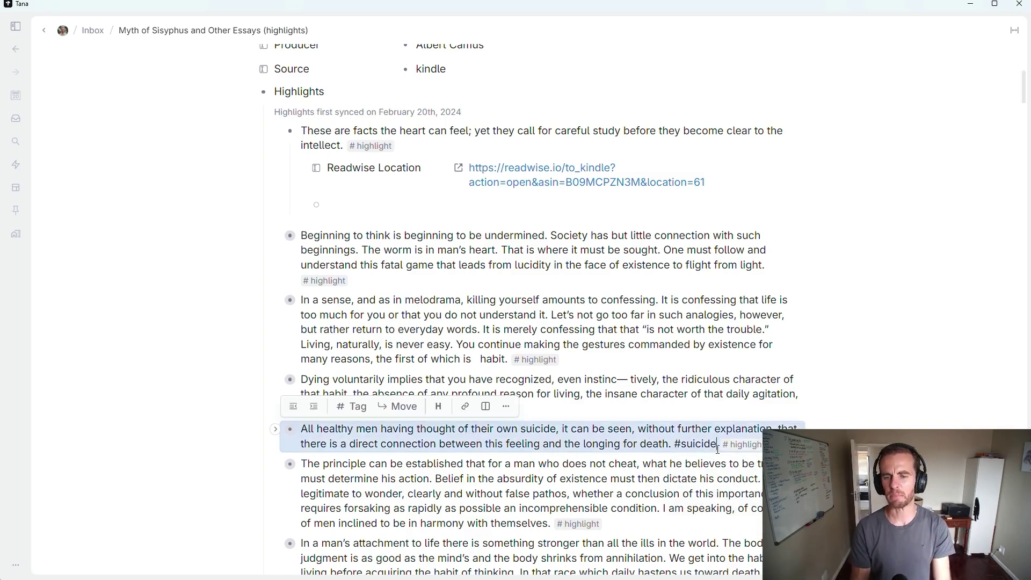
{"action": "left_click", "coordinate": [718, 447]}
{"action": "key", "text": "ctrl+z"}
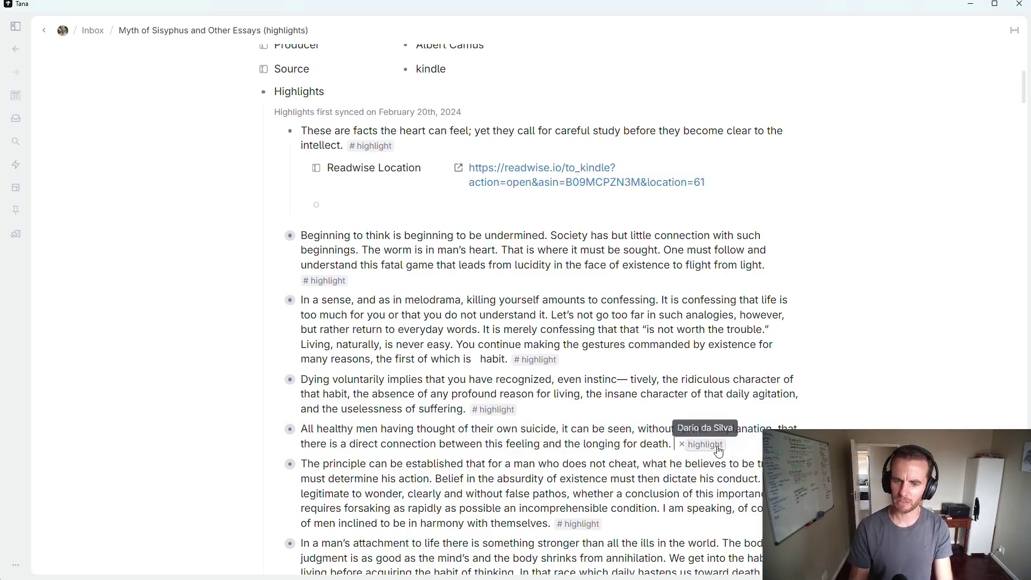
{"action": "type", "text": "#absurdism"}
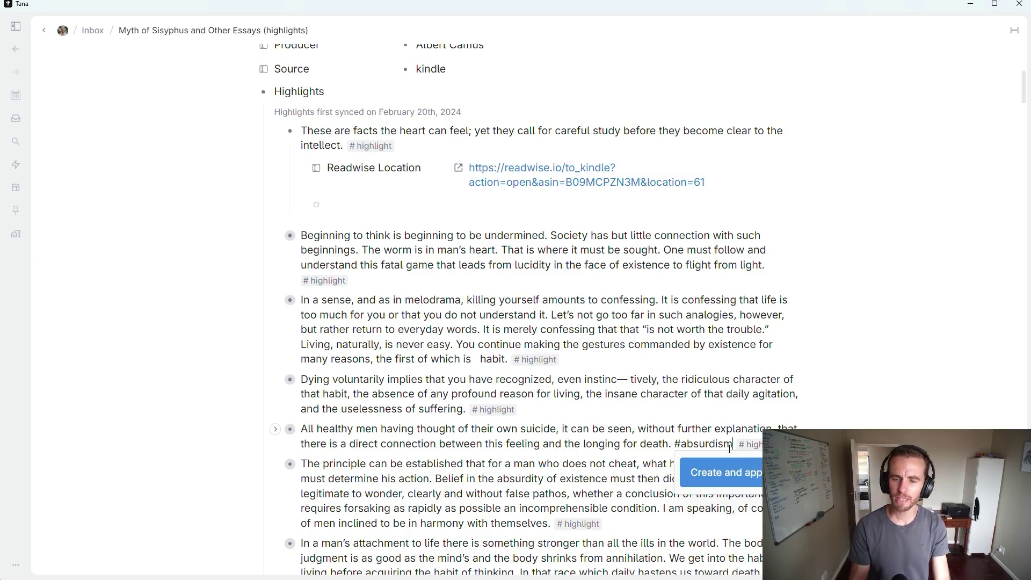
{"action": "key", "text": "BackSpace"}
{"action": "key", "text": "BackSpace"}
{"action": "key", "text": "BackSpace"}
{"action": "key", "text": "BackSpace"}
{"action": "key", "text": "BackSpace"}
{"action": "key", "text": "BackSpace"}
{"action": "key", "text": "BackSpace"}
{"action": "key", "text": "BackSpace"}
{"action": "key", "text": "BackSpace"}
{"action": "key", "text": "BackSpace"}
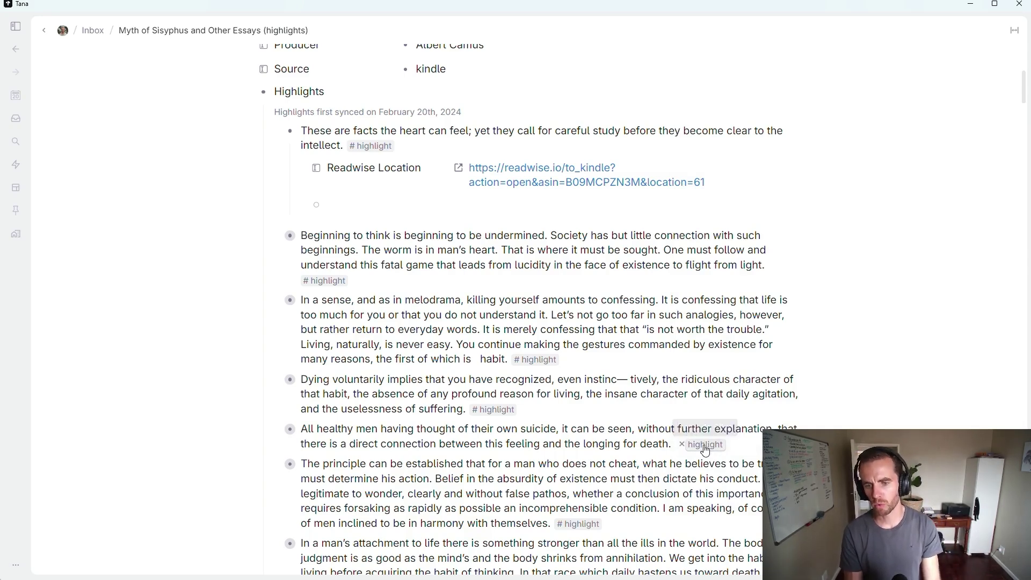
Open the highlight supertag's configuration and add the existing Tagged concepts field to its template.
{"action": "left_click", "coordinate": [705, 445]}
{"action": "left_click", "coordinate": [725, 239]}
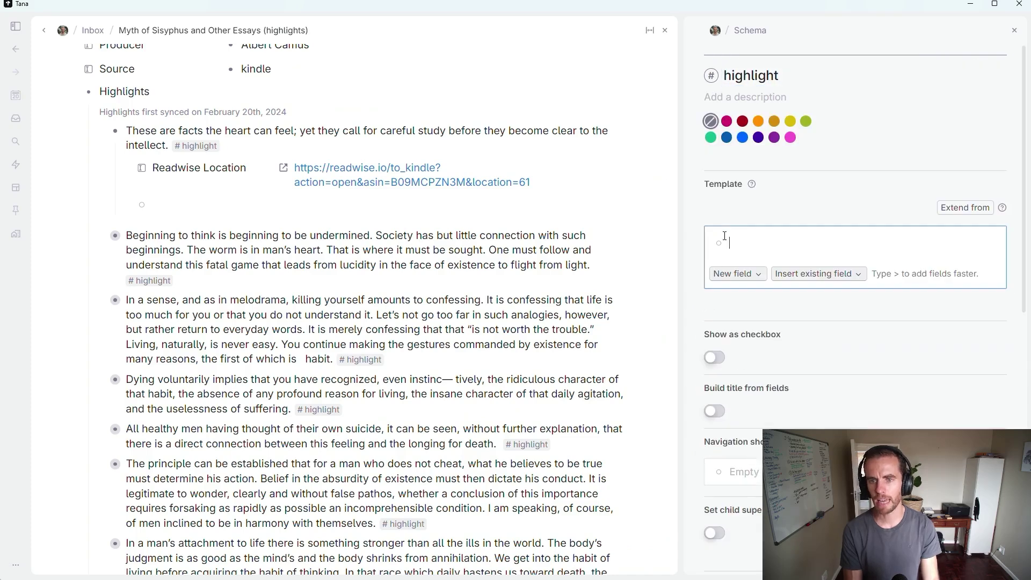
{"action": "type", "text": ">"}
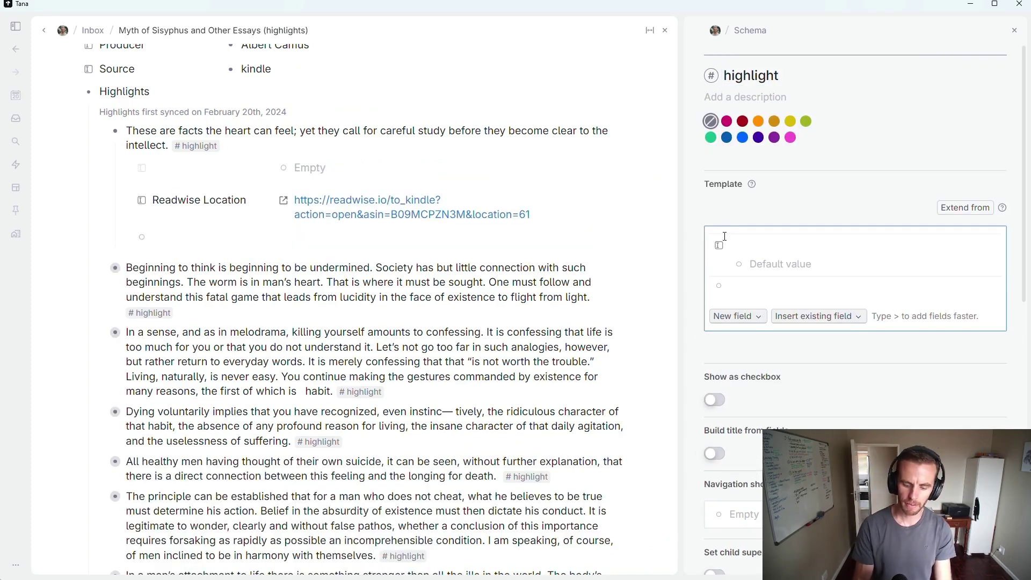
{"action": "type", "text": "Conce"}
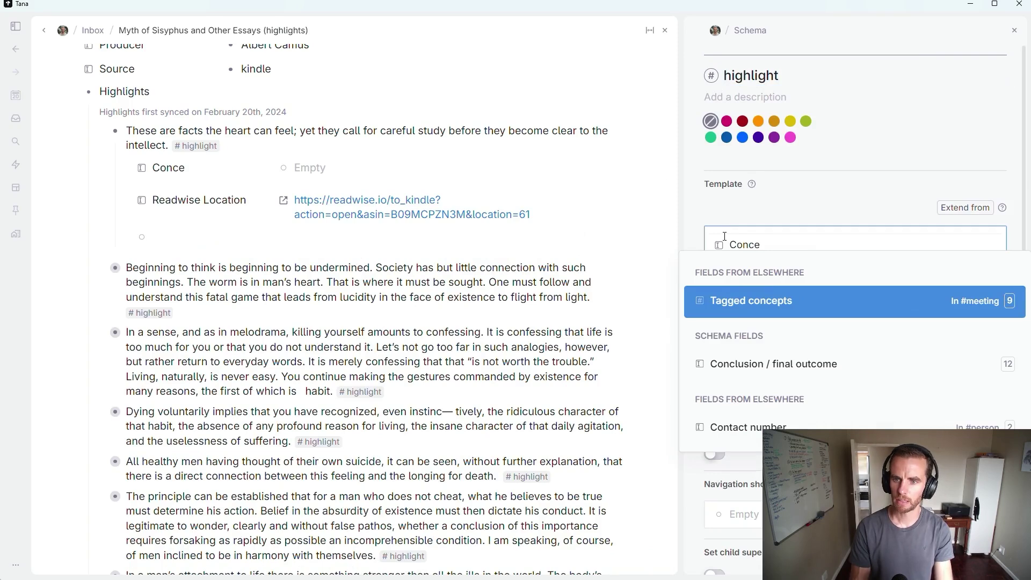
{"action": "left_click", "coordinate": [796, 306]}
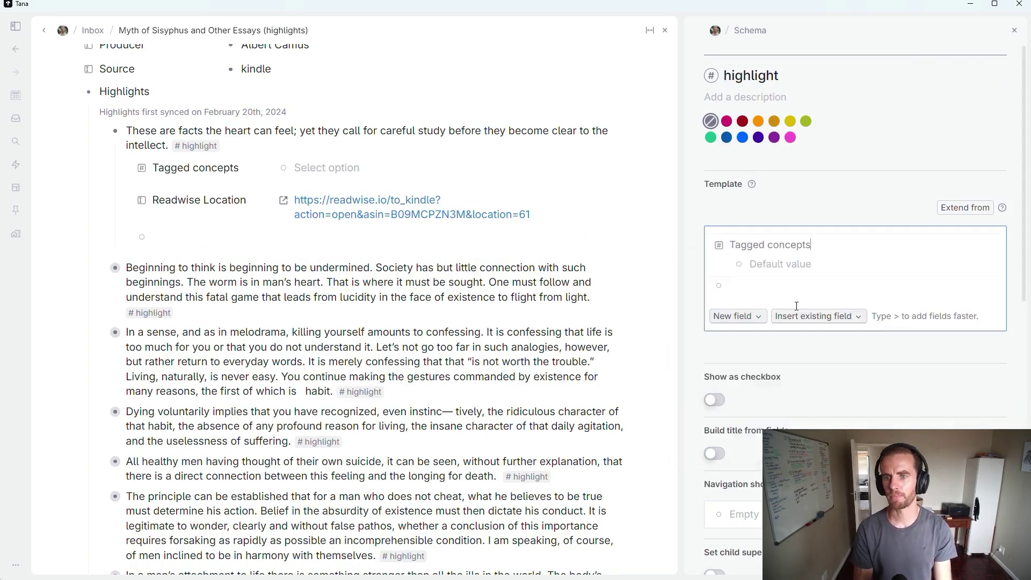
{"action": "scroll", "coordinate": [799, 294], "scroll_direction": "down", "scroll_amount": 2}
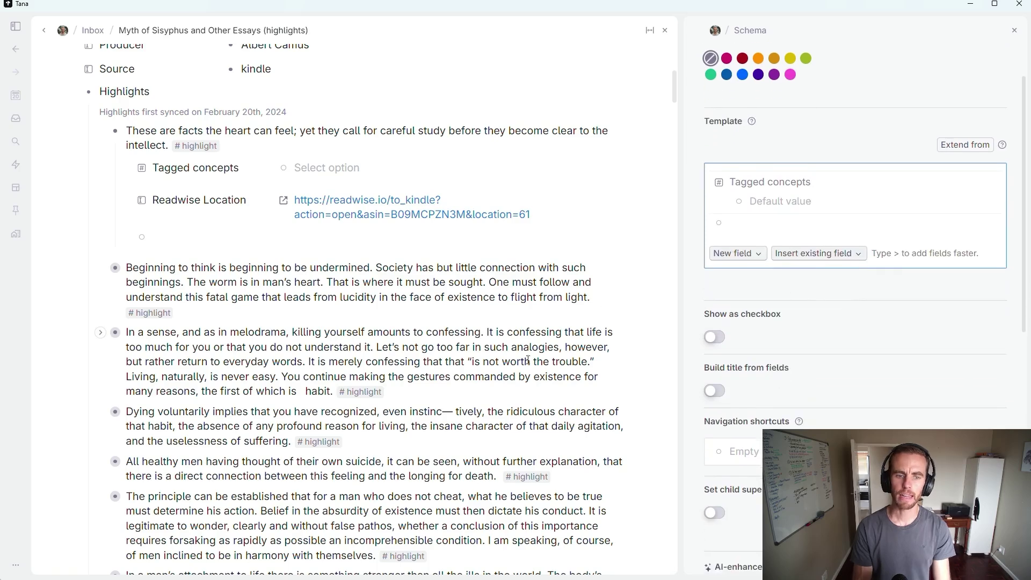
Expand the "All healthy men" highlight and set its Tagged concepts field to absurdism, tagged as concepts.
{"action": "left_click", "coordinate": [476, 439]}
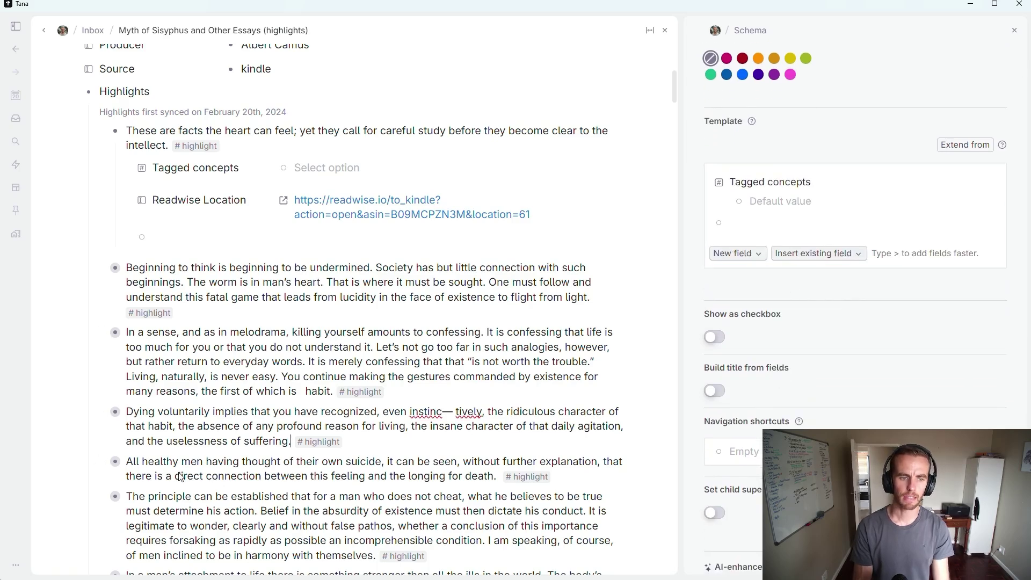
{"action": "left_click", "coordinate": [100, 461]}
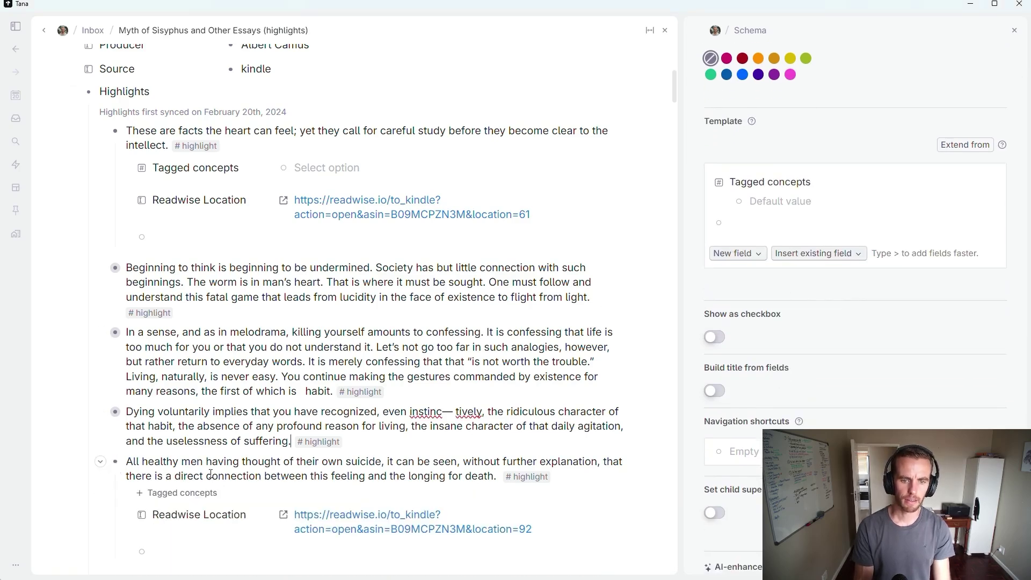
{"action": "scroll", "coordinate": [259, 481], "scroll_direction": "down", "scroll_amount": 1}
{"action": "left_click", "coordinate": [200, 478]}
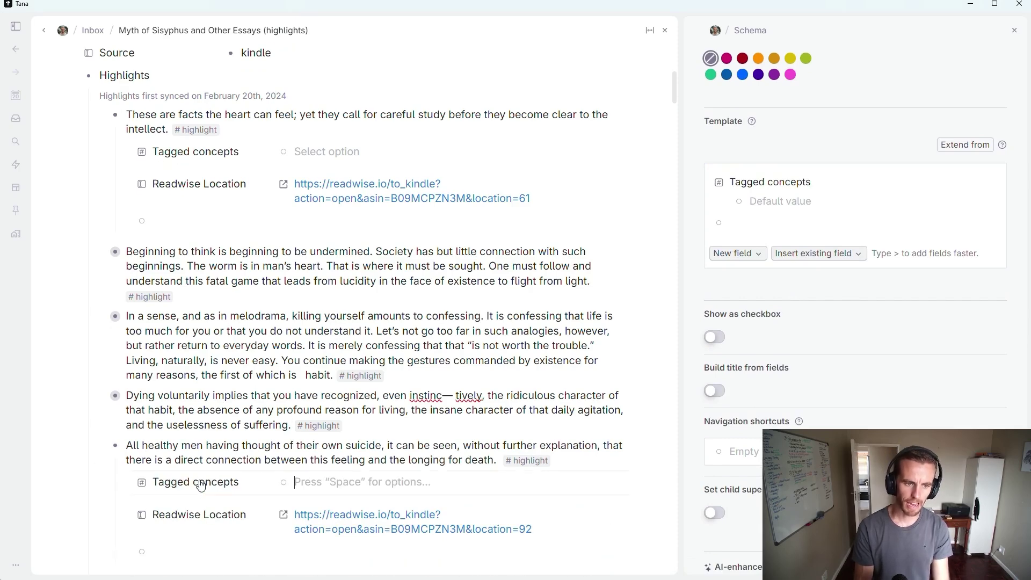
{"action": "type", "text": "a"}
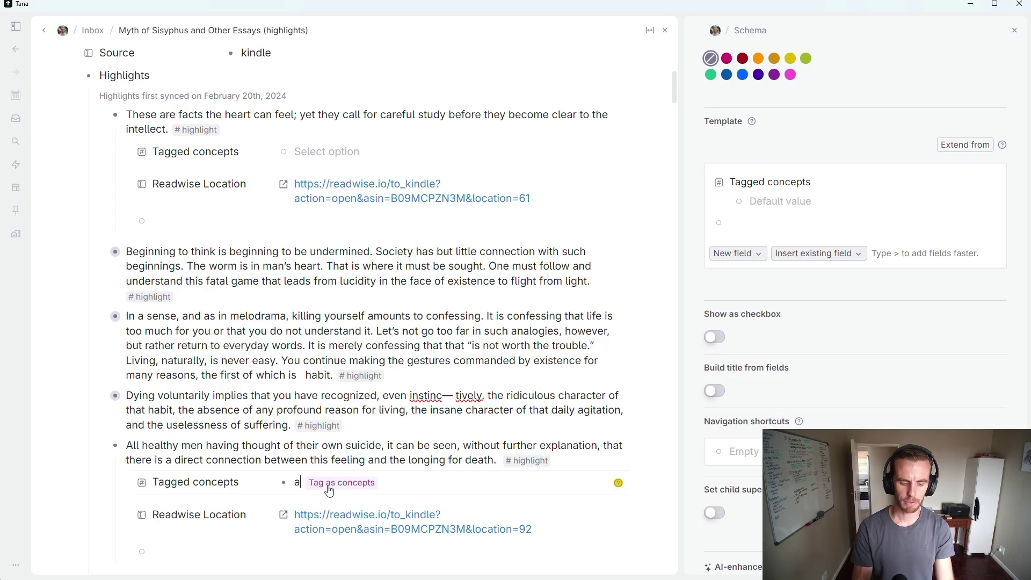
{"action": "type", "text": "bsurdism"}
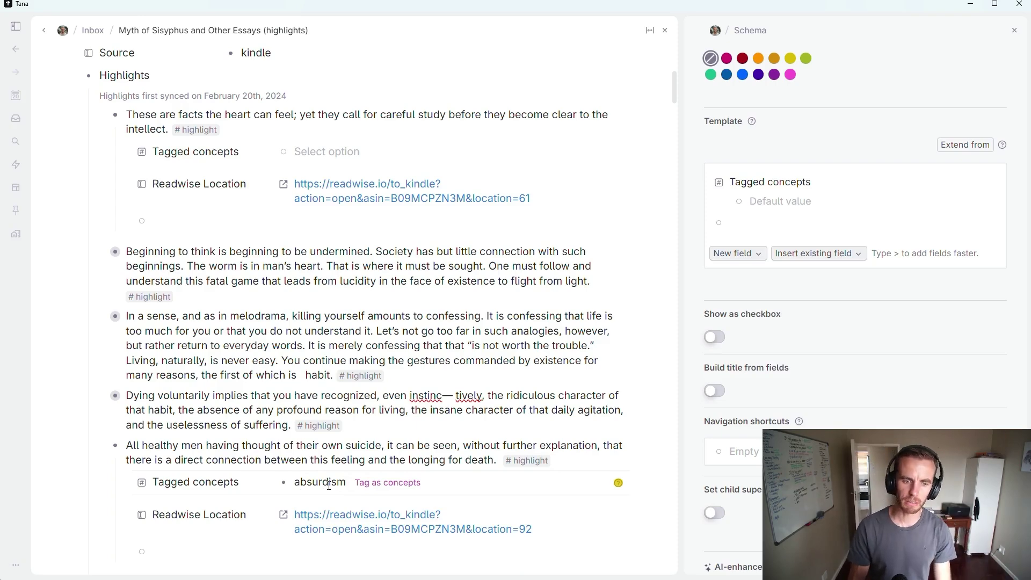
{"action": "key", "text": "Escape"}
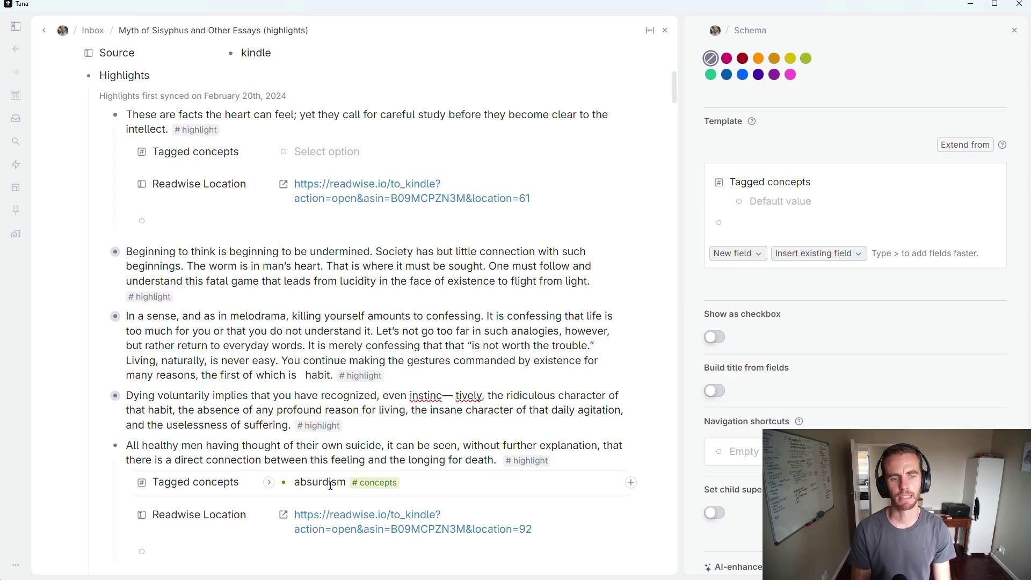
Open the absurdism concept in its own panel and expand the highlight listed under its references.
{"action": "left_click", "coordinate": [346, 483]}
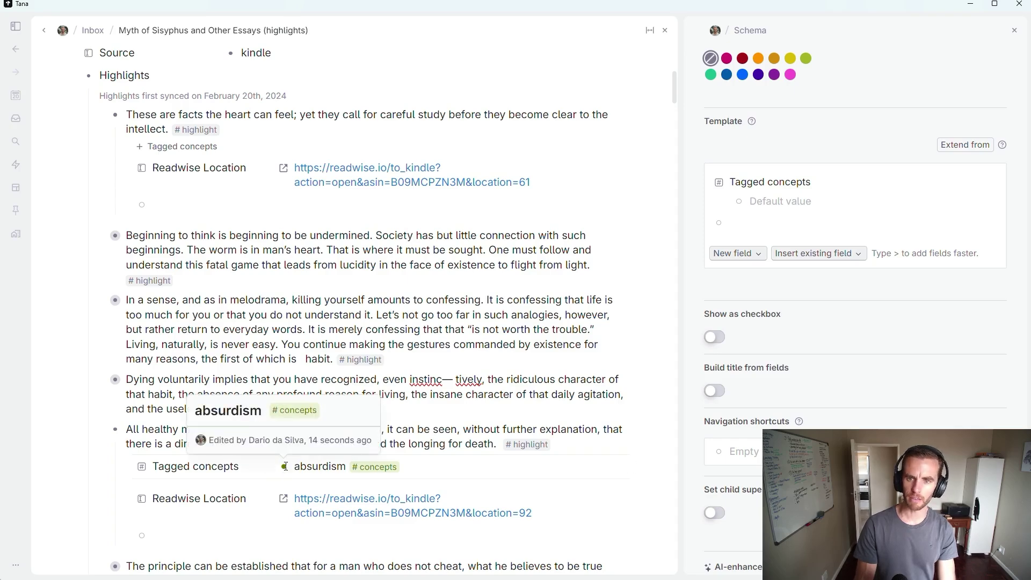
{"action": "left_click", "coordinate": [286, 469]}
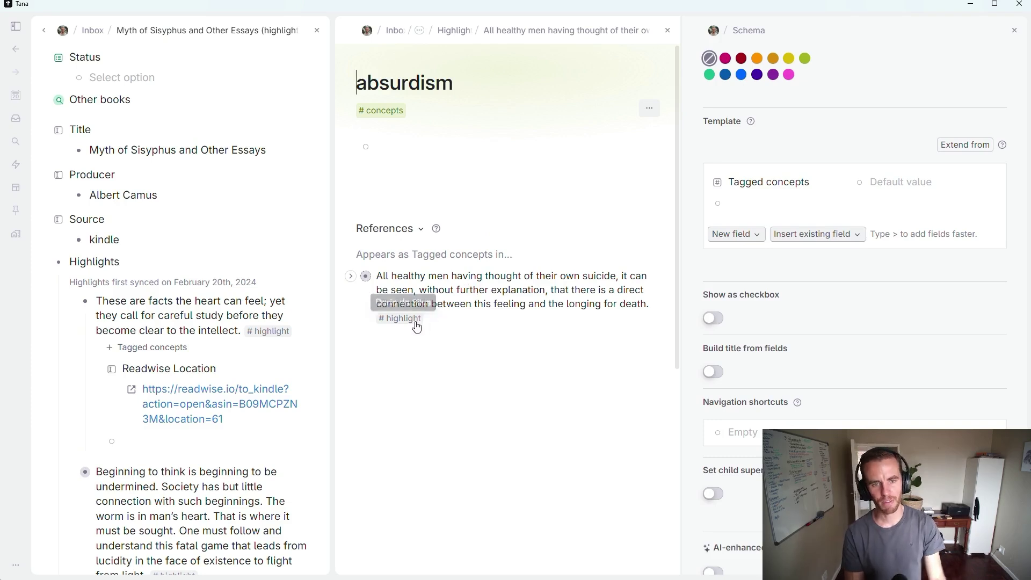
{"action": "left_click", "coordinate": [351, 276]}
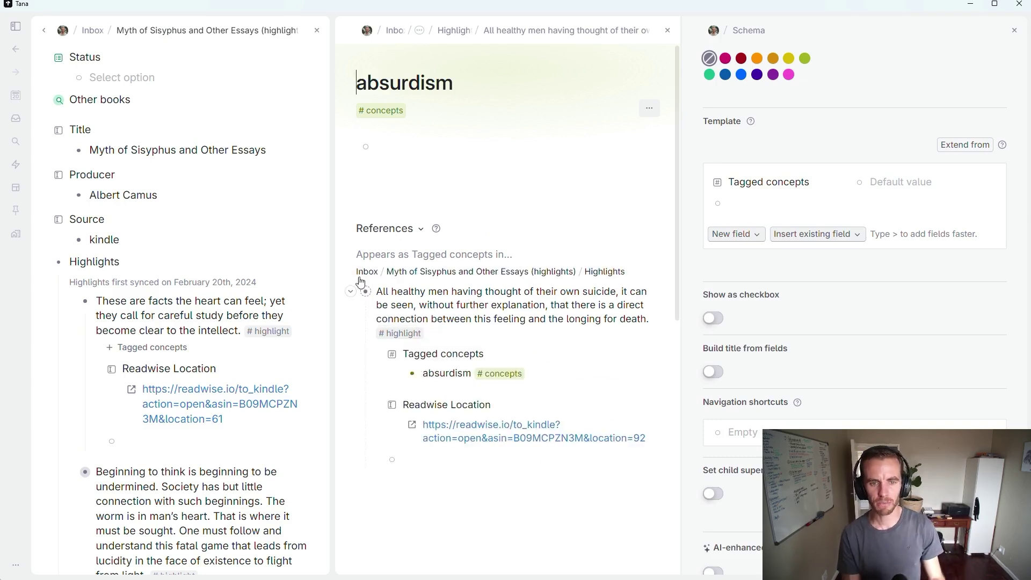
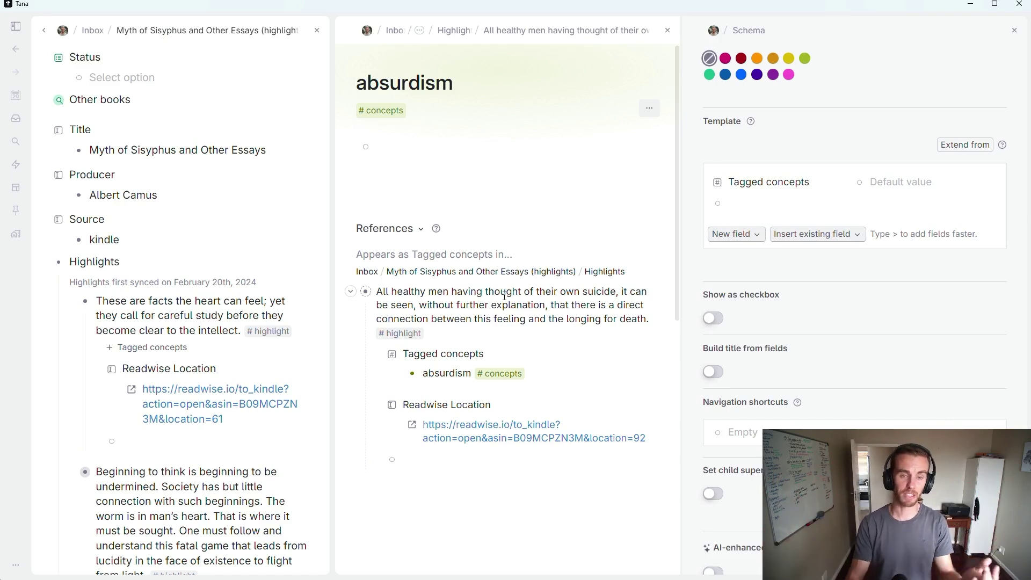
Switch to Logseq and add an empty block below the Myth of Sisyphus and Other Essays page properties.
{"action": "key", "text": "alt+Tab"}
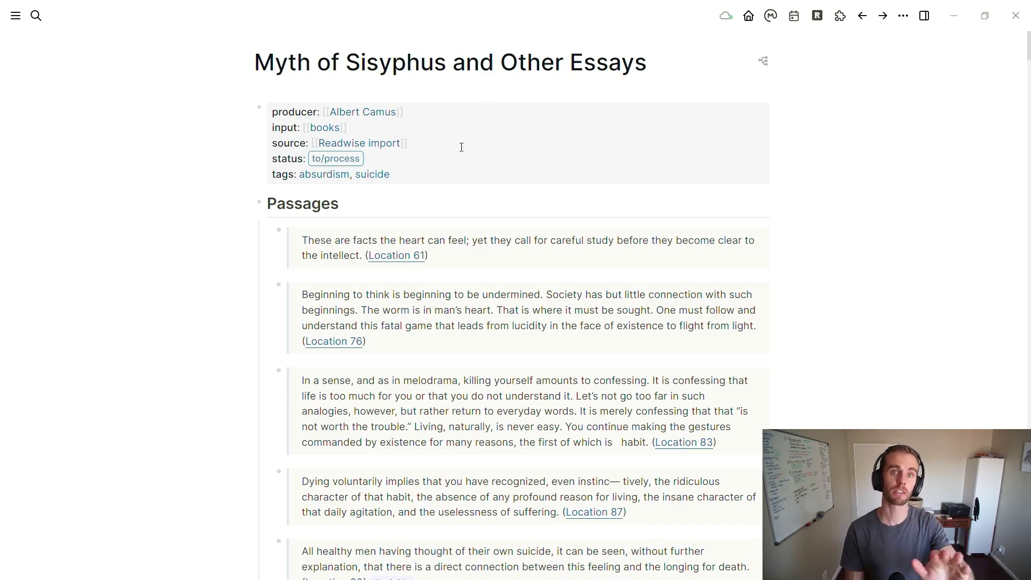
{"action": "left_click", "coordinate": [416, 185]}
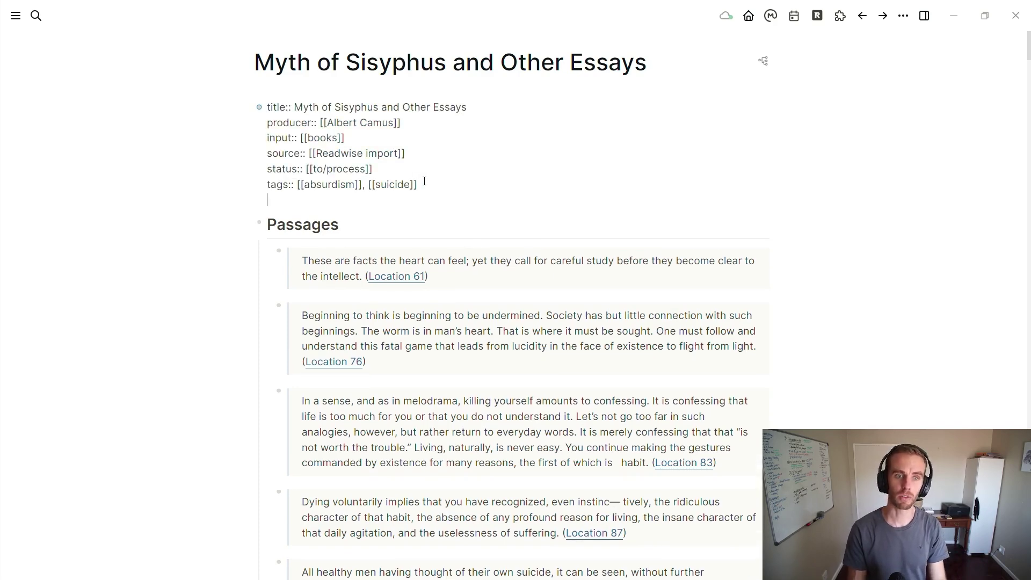
{"action": "key", "text": "Return"}
{"action": "type", "text": "jji"}
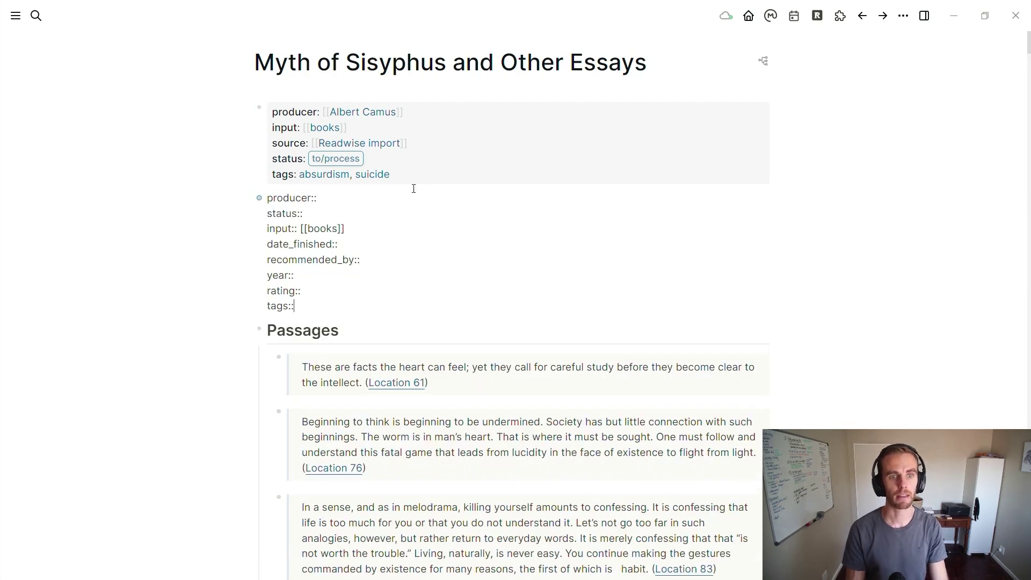
{"action": "key", "text": "shift+Up"}
{"action": "key", "text": "shift+Up"}
{"action": "key", "text": "shift+Up"}
{"action": "key", "text": "shift+Up"}
{"action": "key", "text": "shift+Up"}
{"action": "key", "text": "shift+Up"}
{"action": "key", "text": "shift+Up"}
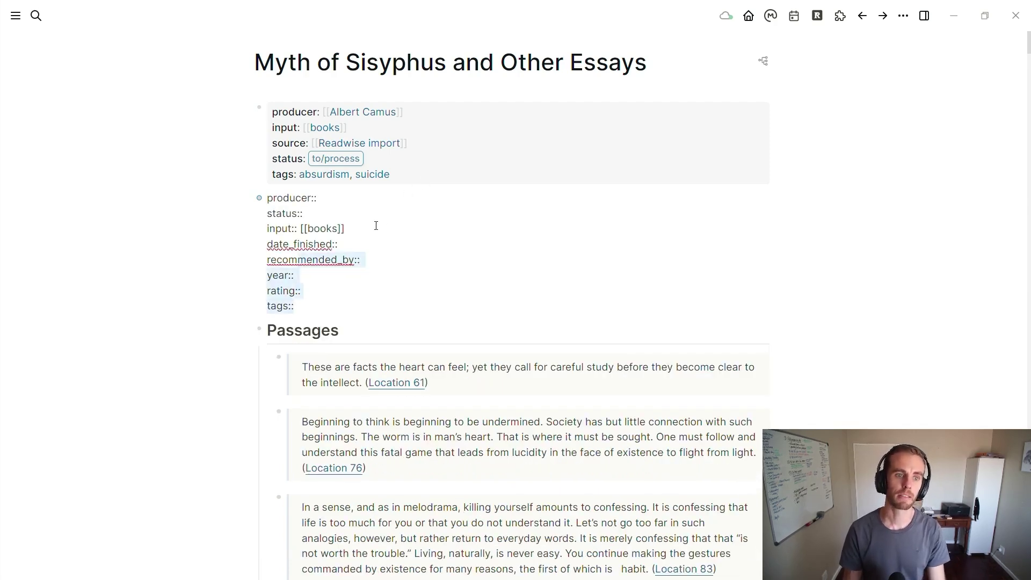
{"action": "key", "text": "shift+Up"}
{"action": "key", "text": "BackSpace"}
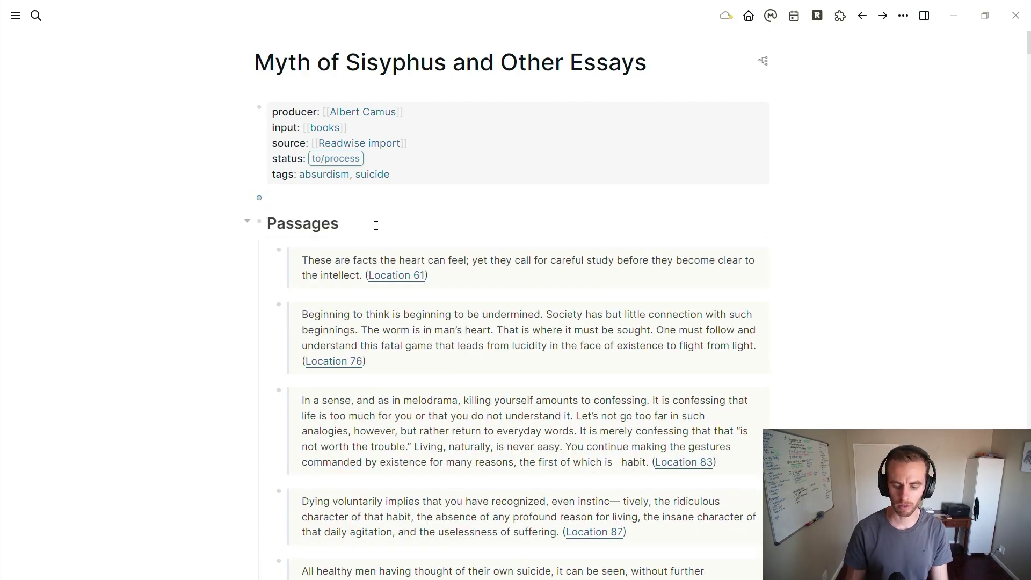
Insert the article template into the empty block above the Passages heading.
{"action": "type", "text": "/tem"}
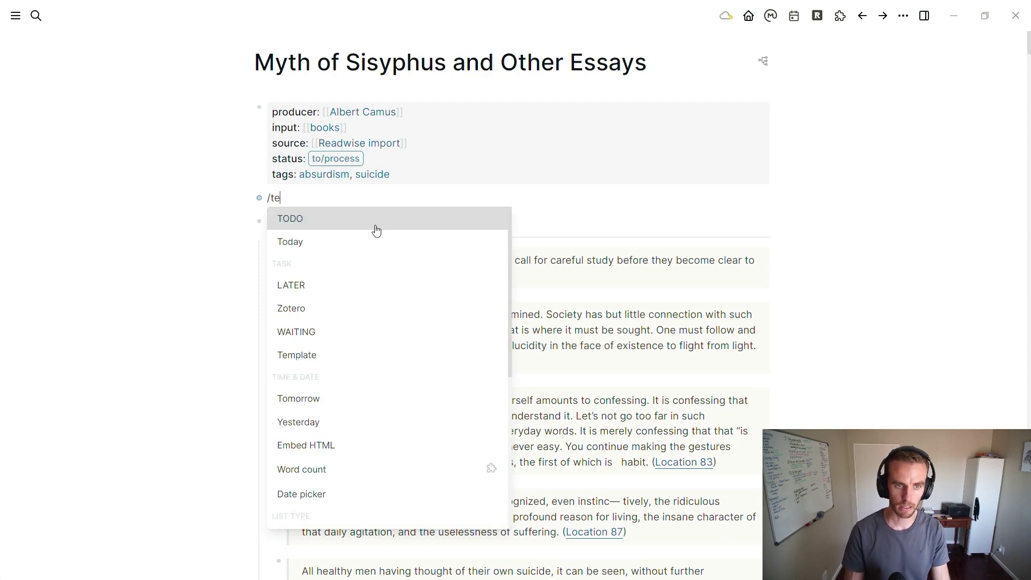
{"action": "key", "text": "Return"}
{"action": "key", "text": "Down"}
{"action": "key", "text": "Down"}
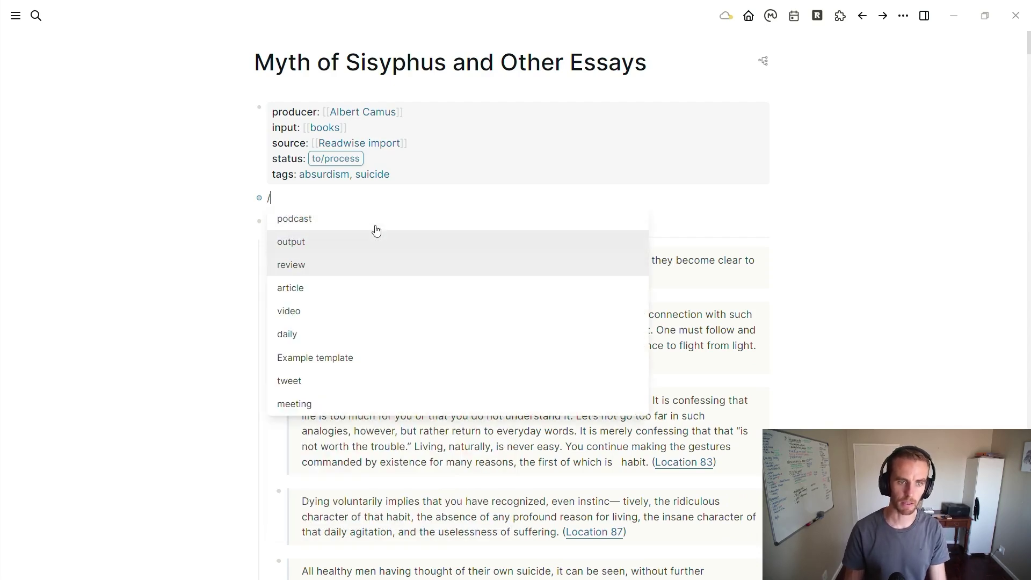
{"action": "key", "text": "Up"}
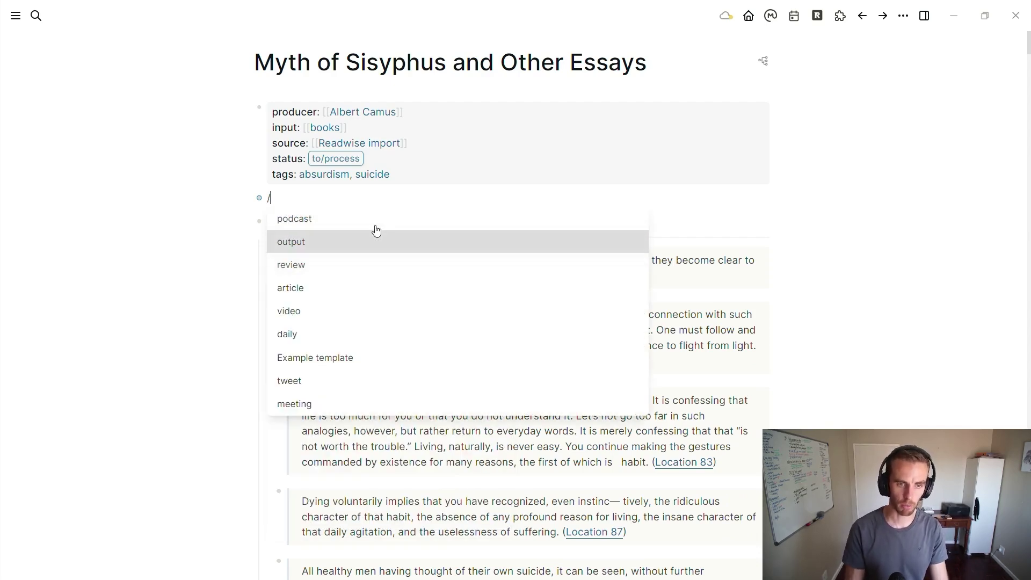
{"action": "key", "text": "Down"}
{"action": "key", "text": "Down"}
{"action": "key", "text": "Return"}
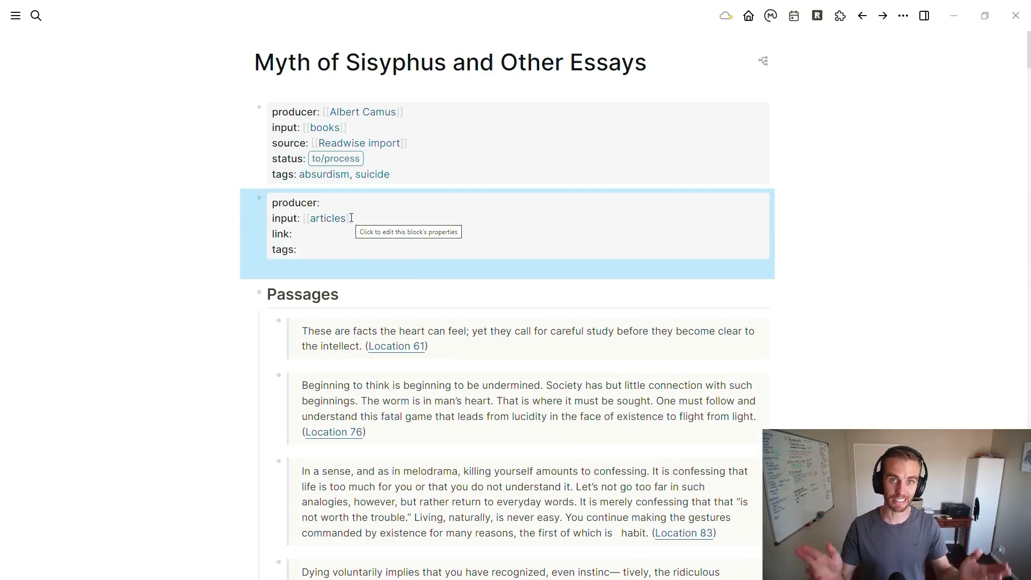
{"action": "key", "text": "ctrl+z"}
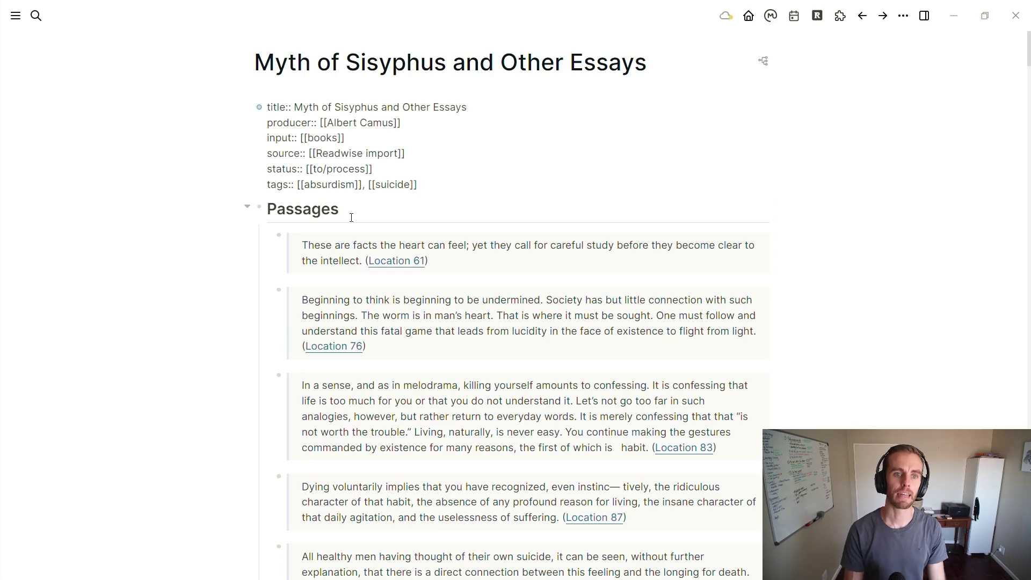
{"action": "key", "text": "ctrl+shift+z"}
{"action": "left_click", "coordinate": [342, 239]}
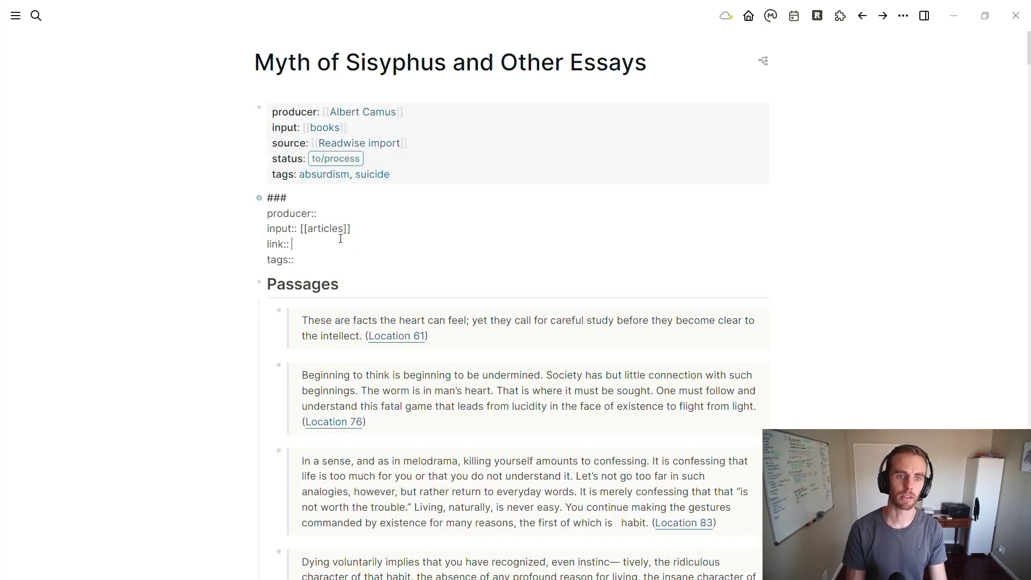
{"action": "key", "text": "Escape"}
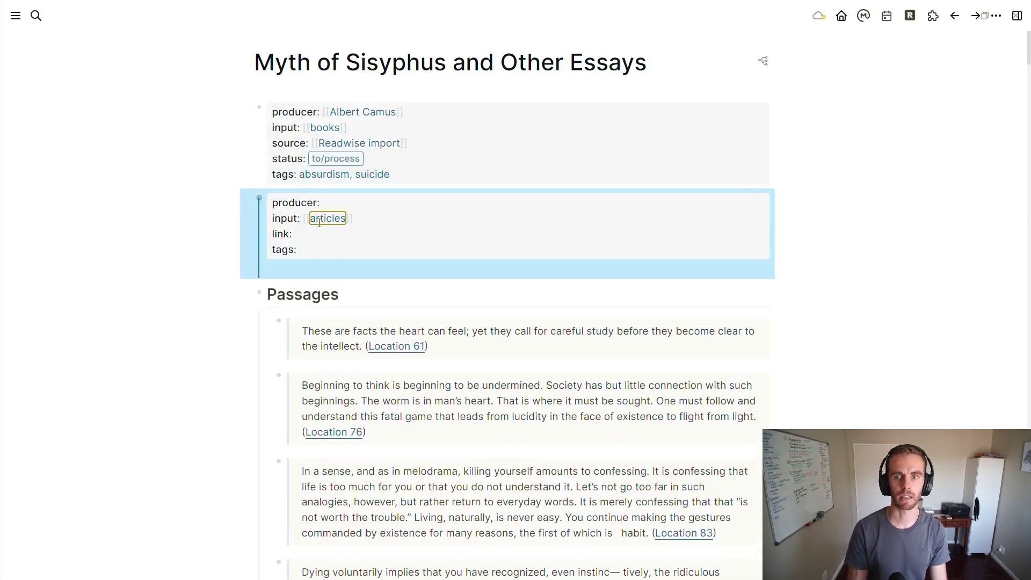
Open the articles page in the sidebar, expand its linked references and examine the properties and passages of the first article.
{"action": "left_click", "coordinate": [319, 220], "text": "shift"}
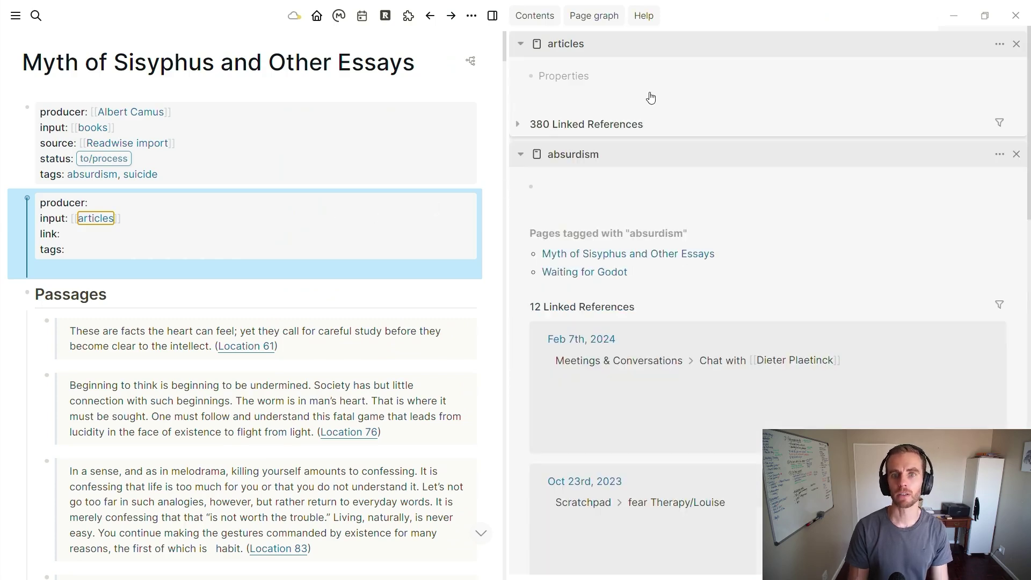
{"action": "left_click", "coordinate": [517, 128]}
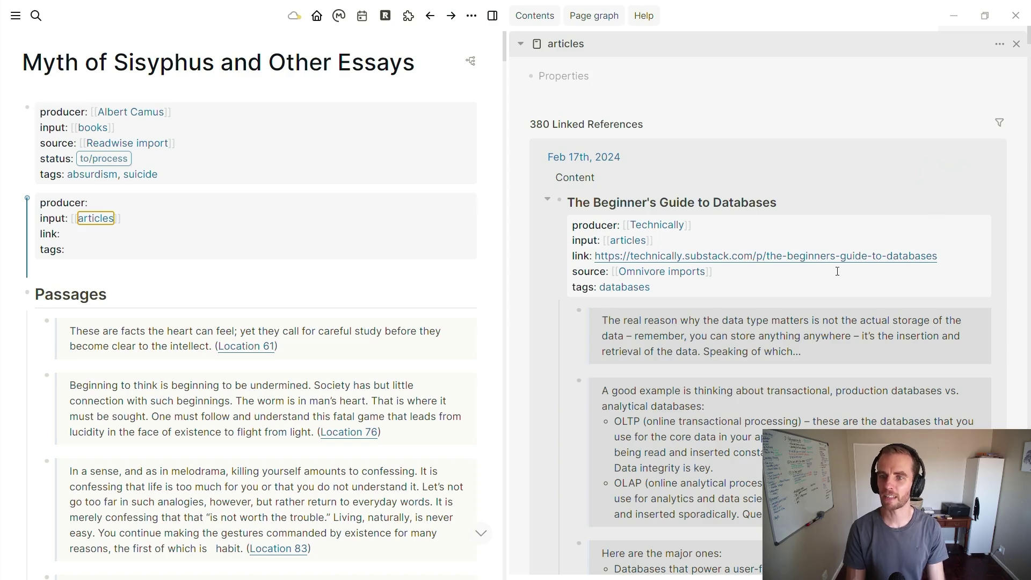
{"action": "scroll", "coordinate": [837, 272], "scroll_direction": "down", "scroll_amount": 5}
{"action": "scroll", "coordinate": [837, 265], "scroll_direction": "up", "scroll_amount": 4}
{"action": "scroll", "coordinate": [837, 265], "scroll_direction": "up", "scroll_amount": 1}
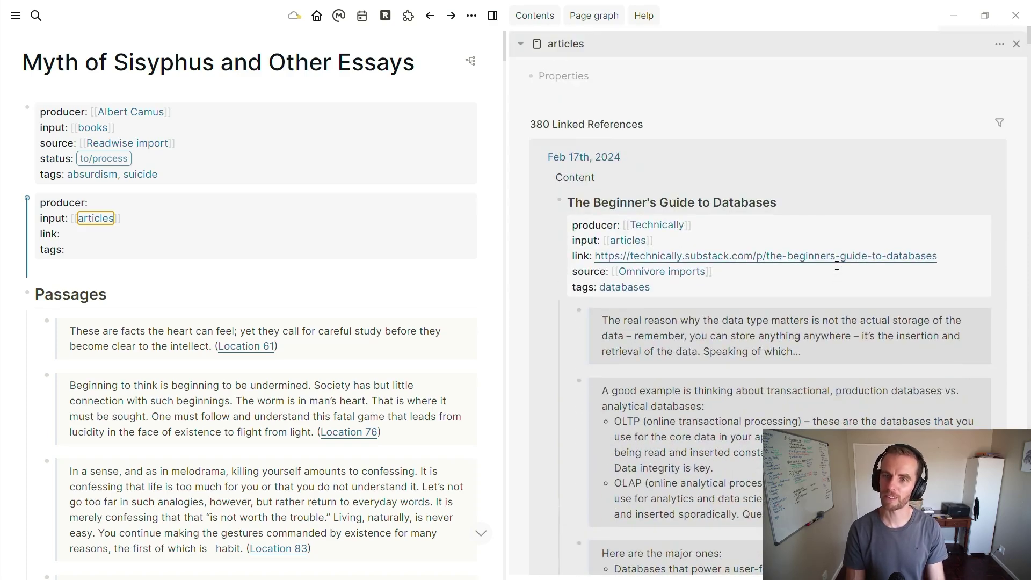